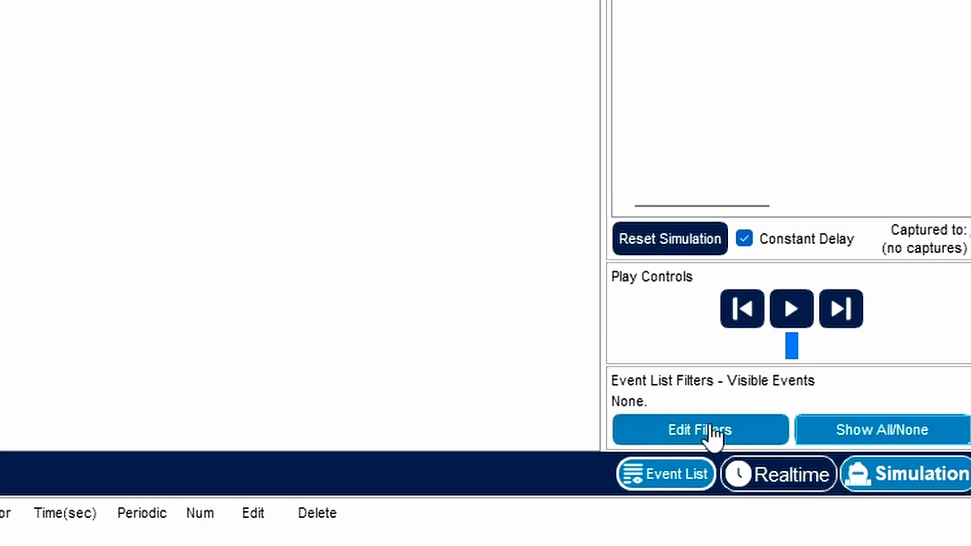
# Filter the simulation event list so that only ICMP events are visible.
pyautogui.click(687, 430)
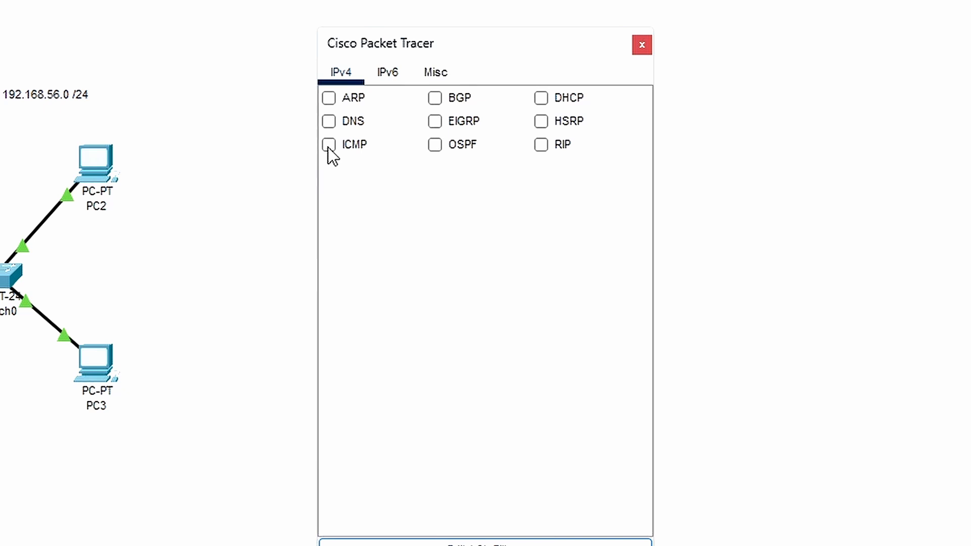
pyautogui.click(327, 146)
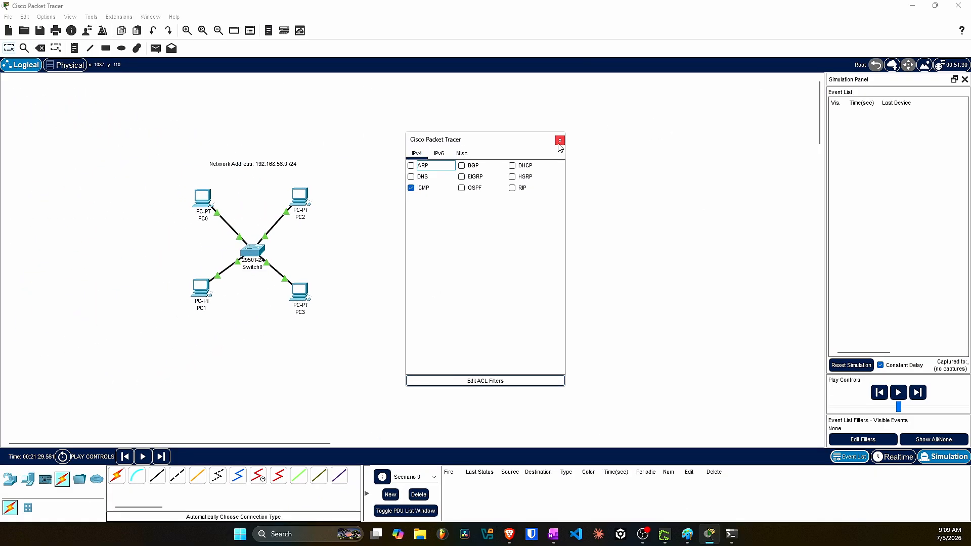
pyautogui.click(559, 140)
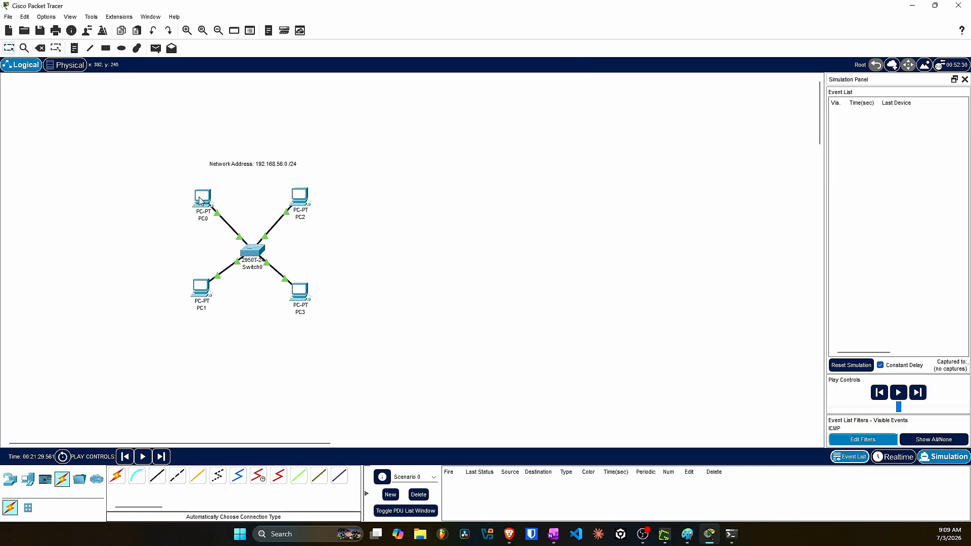
# Check the static IPv4 configurations of PC0 and PC3 to find the ping's source and destination addresses.
pyautogui.click(204, 200)
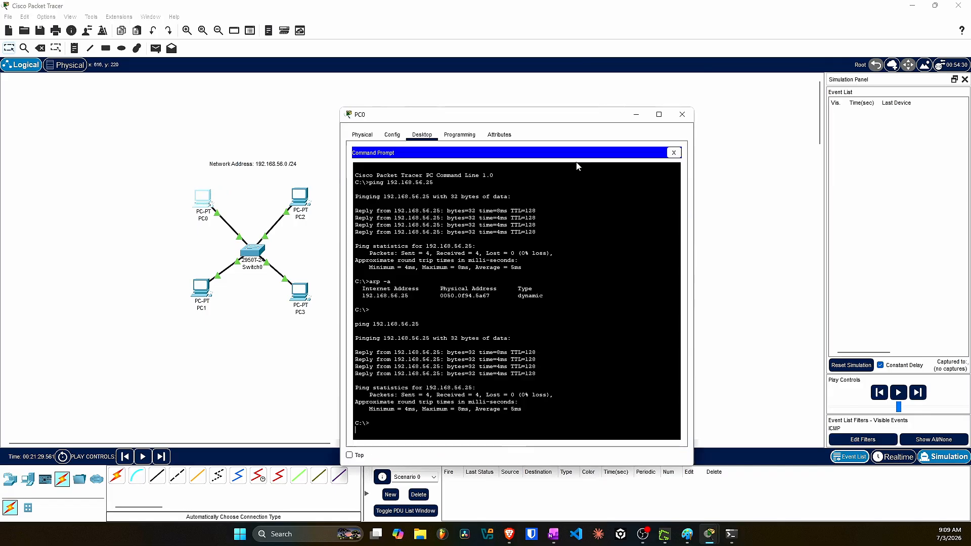
pyautogui.press('Up')
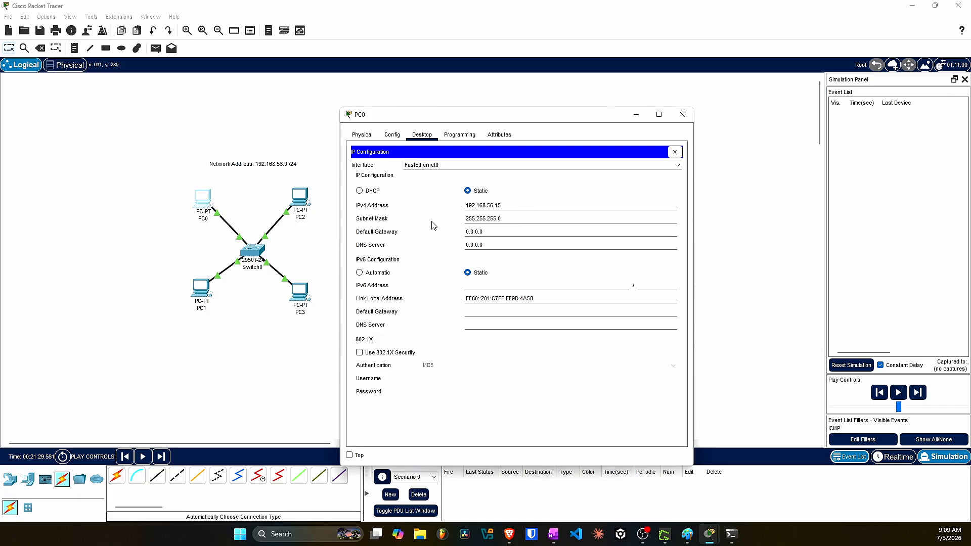
pyautogui.click(286, 305)
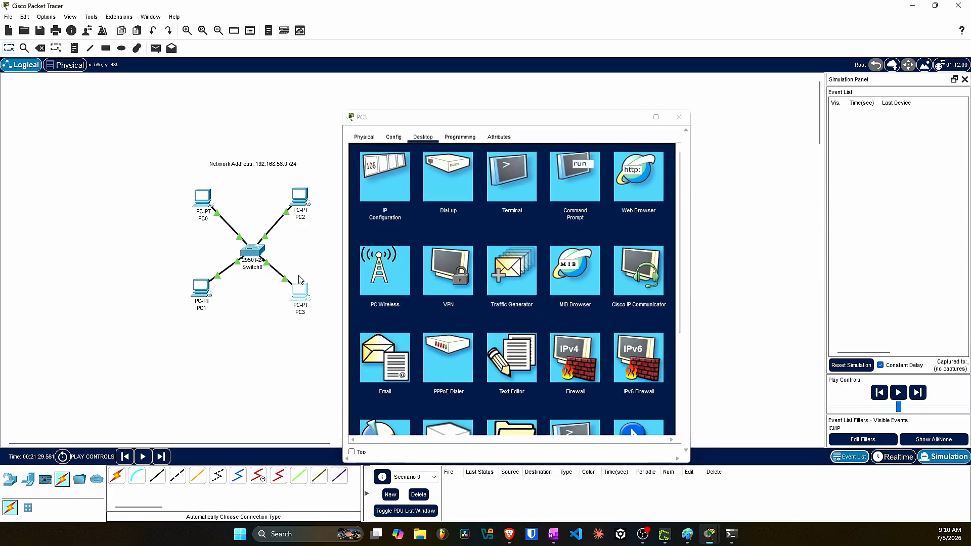
pyautogui.click(390, 177)
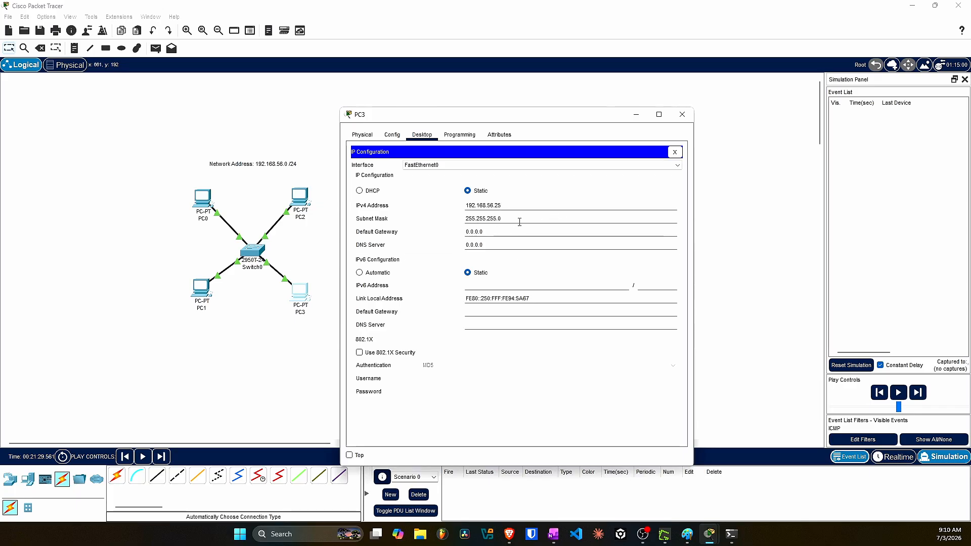
pyautogui.moveTo(516, 206); pyautogui.dragTo(410, 211)
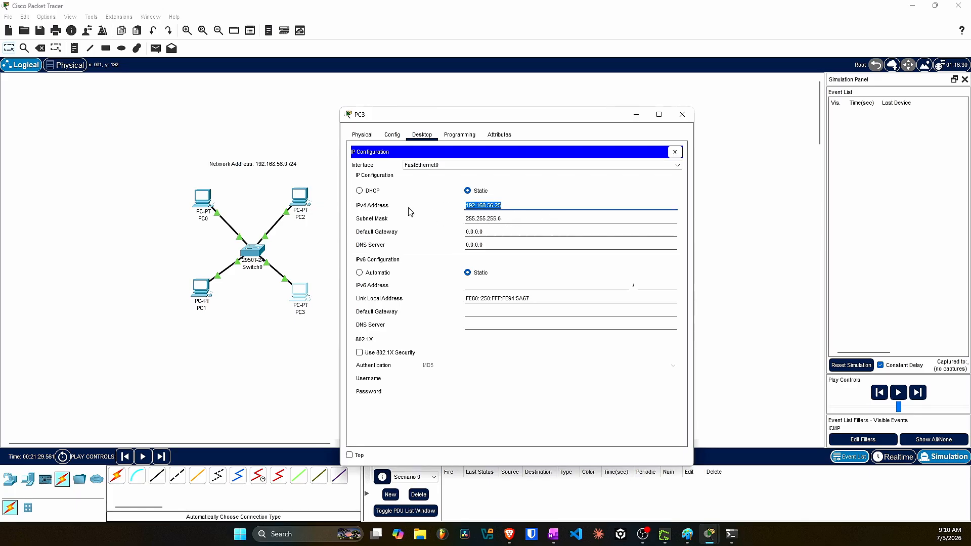
pyautogui.click(682, 114)
# Ping 192.168.56.25 from PC0's command prompt.
pyautogui.click(197, 200)
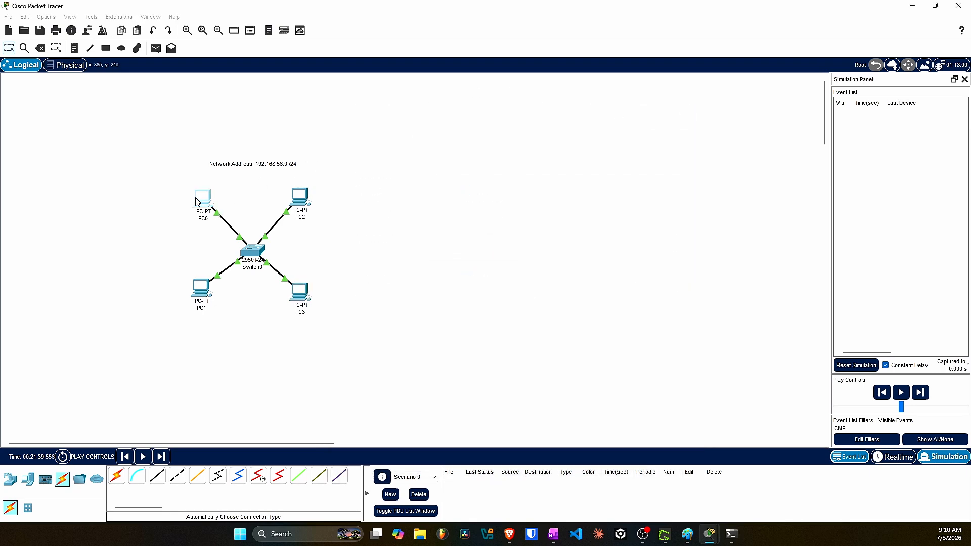
pyautogui.click(673, 152)
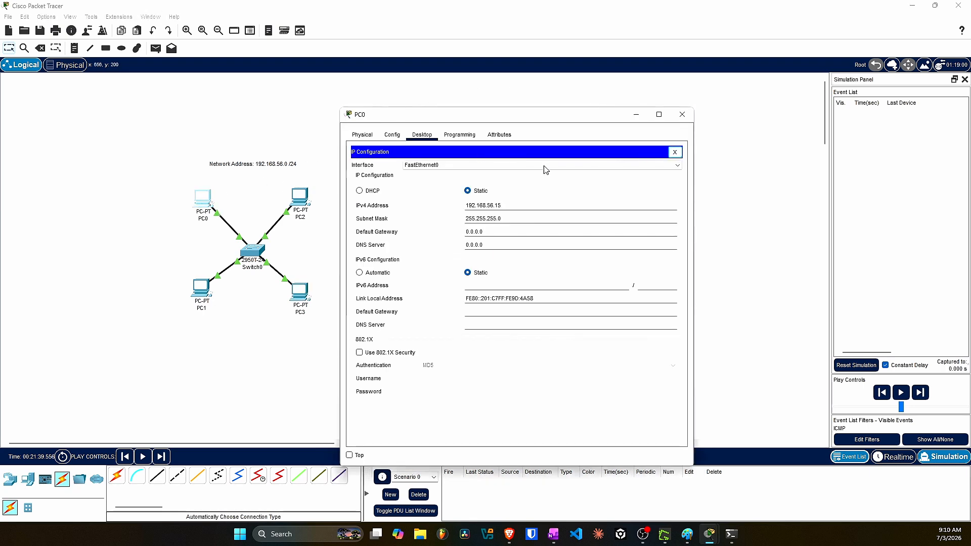
pyautogui.click(578, 171)
pyautogui.write('pi')
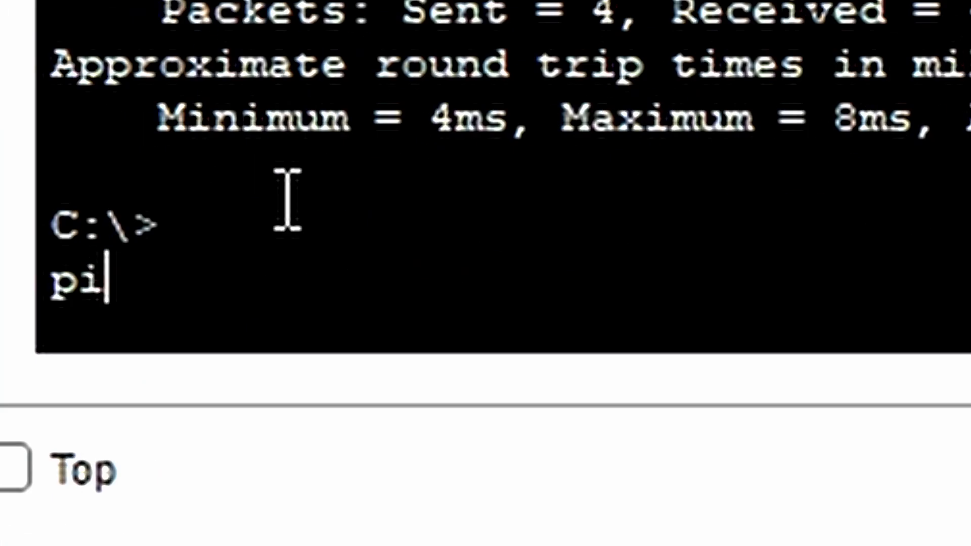
pyautogui.write('ng 192')
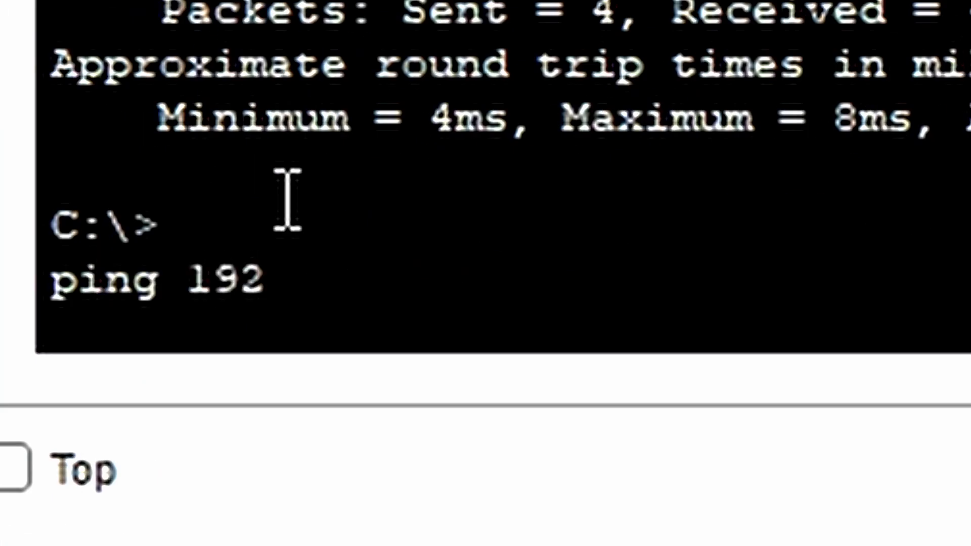
pyautogui.write('.168.5')
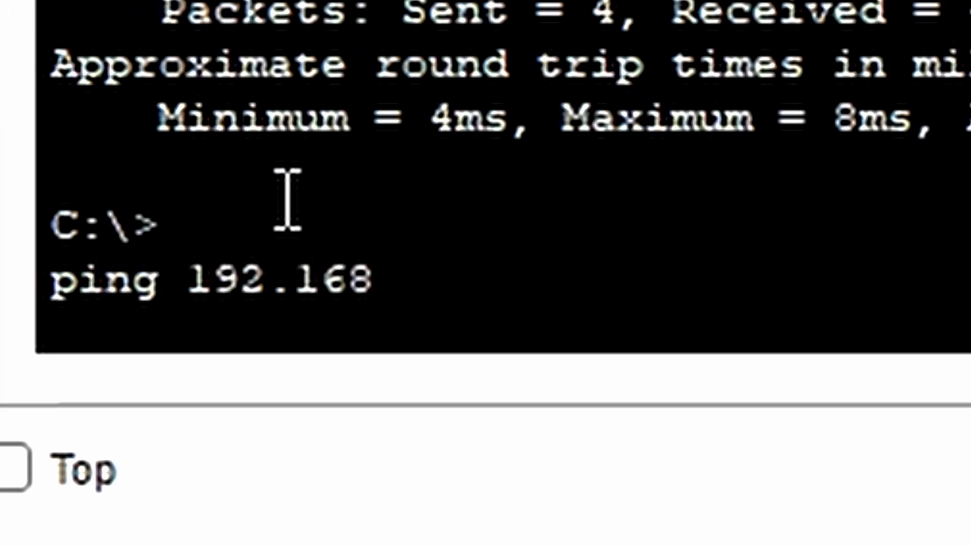
pyautogui.write('6.25')
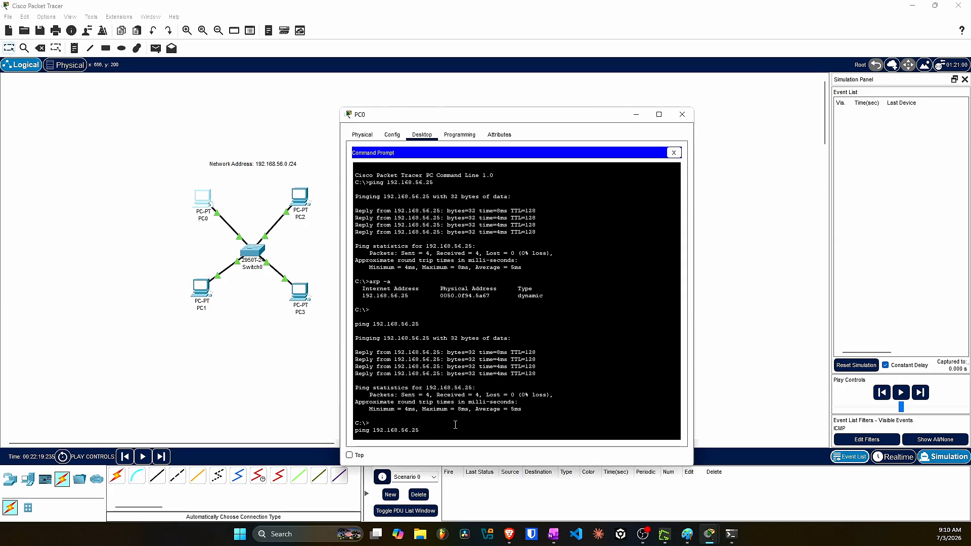
pyautogui.press('Return')
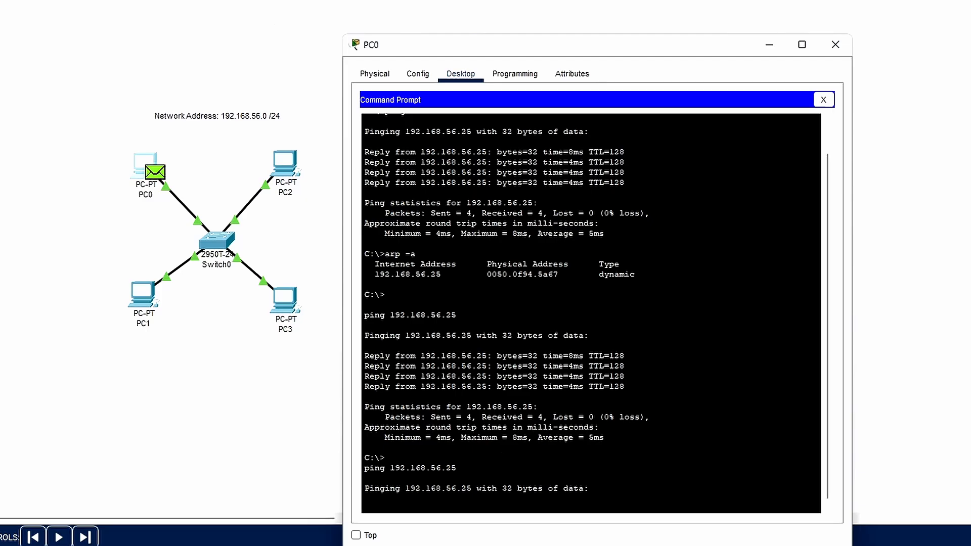
# Minimize the PC0 window and examine the OSI model details of the ICMP packet waiting at PC0.
pyautogui.click(770, 47)
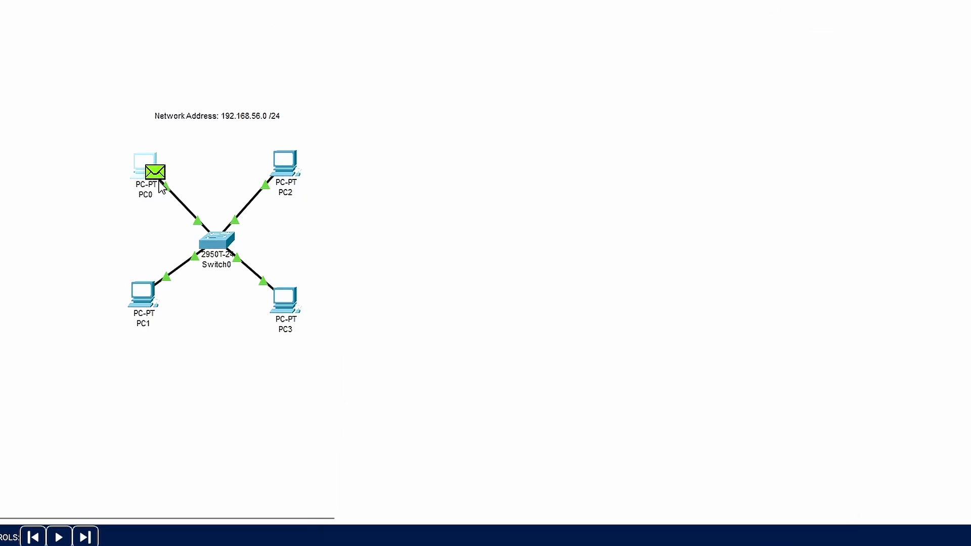
pyautogui.click(155, 177)
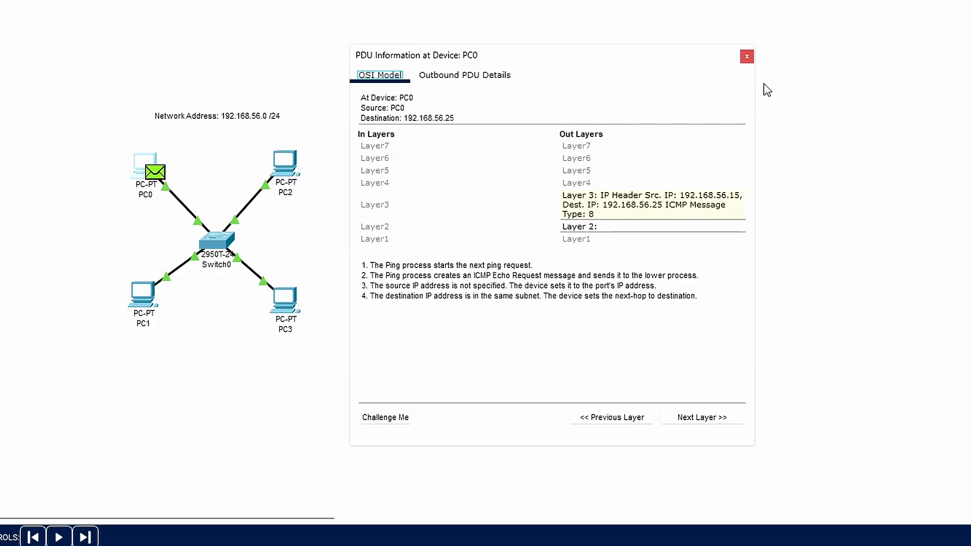
pyautogui.click(746, 56)
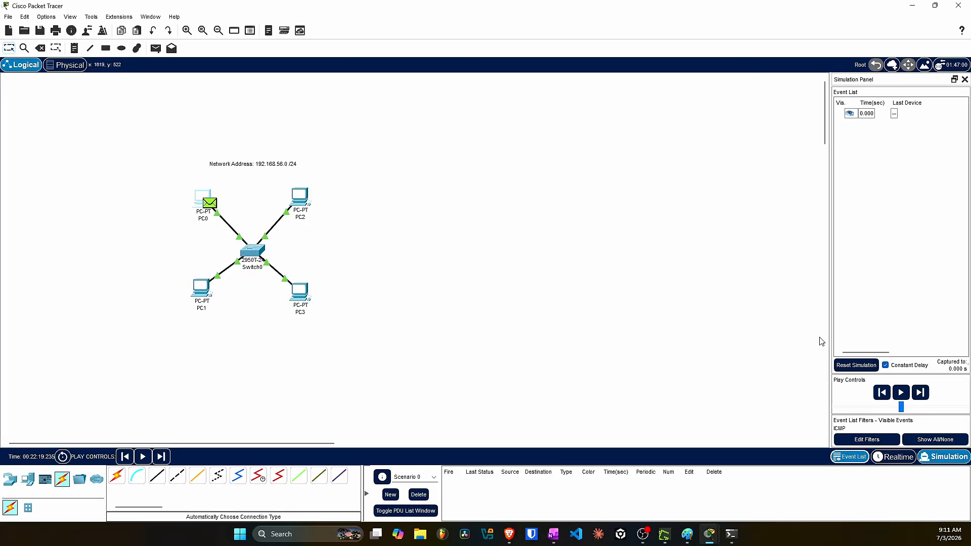
# Advance the simulation until the echo request reaches Switch0 and inspect its PDU information there.
pyautogui.click(920, 393)
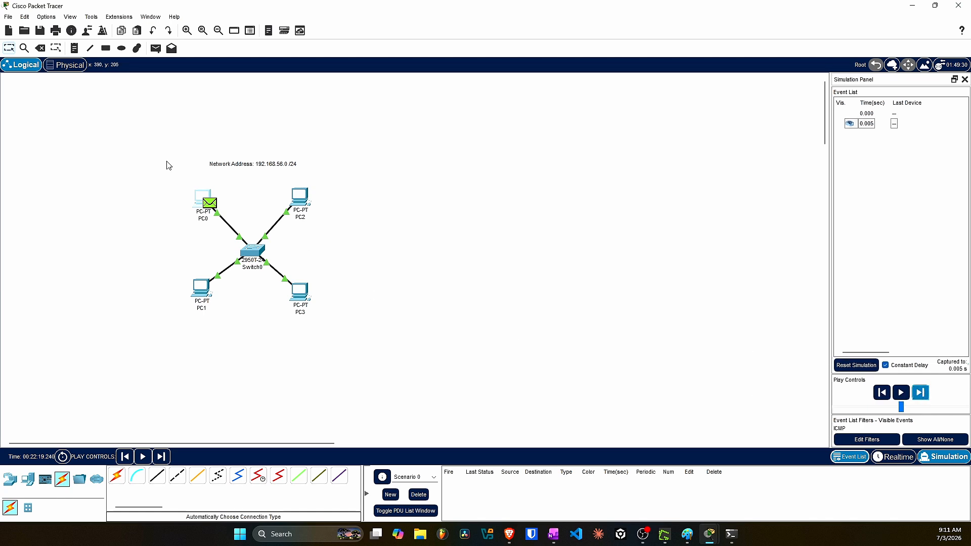
pyautogui.click(924, 395)
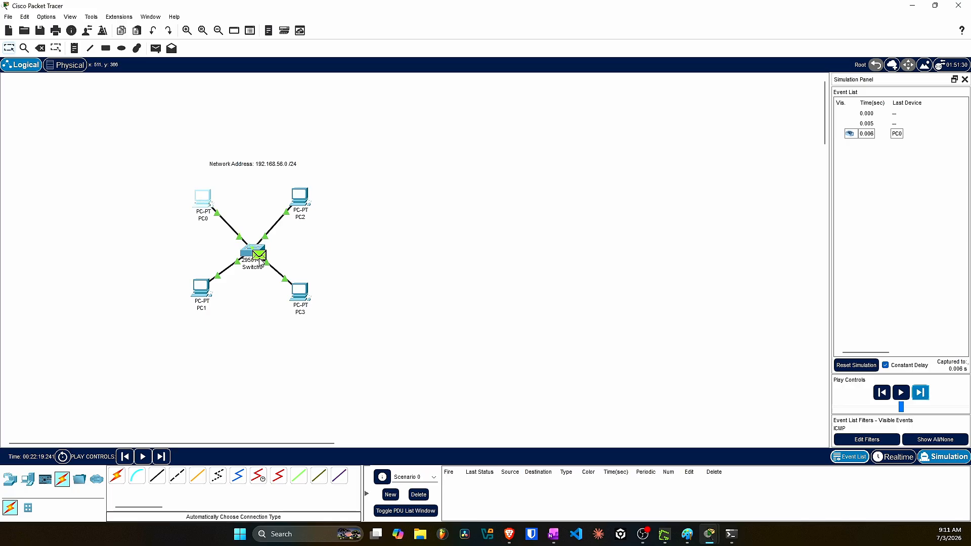
pyautogui.click(258, 261)
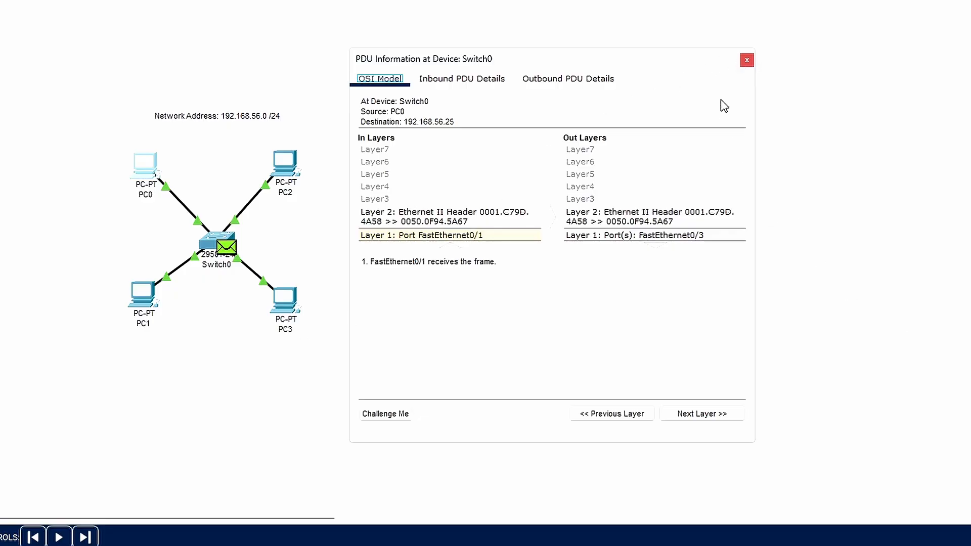
pyautogui.click(746, 60)
# Forward the echo request from Switch0 to PC3 and inspect its inbound and outbound layers at PC3.
pyautogui.click(970, 445)
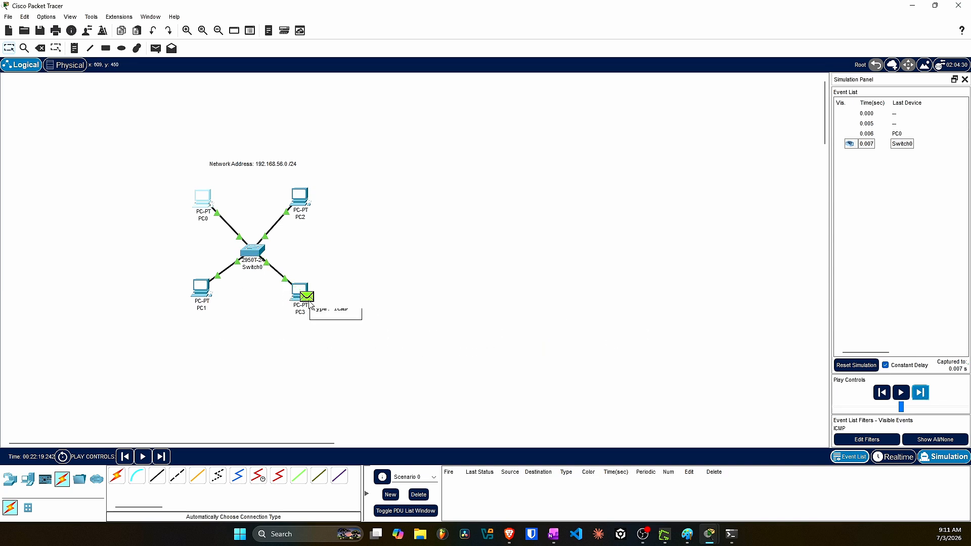
pyautogui.click(307, 297)
pyautogui.press('Escape')
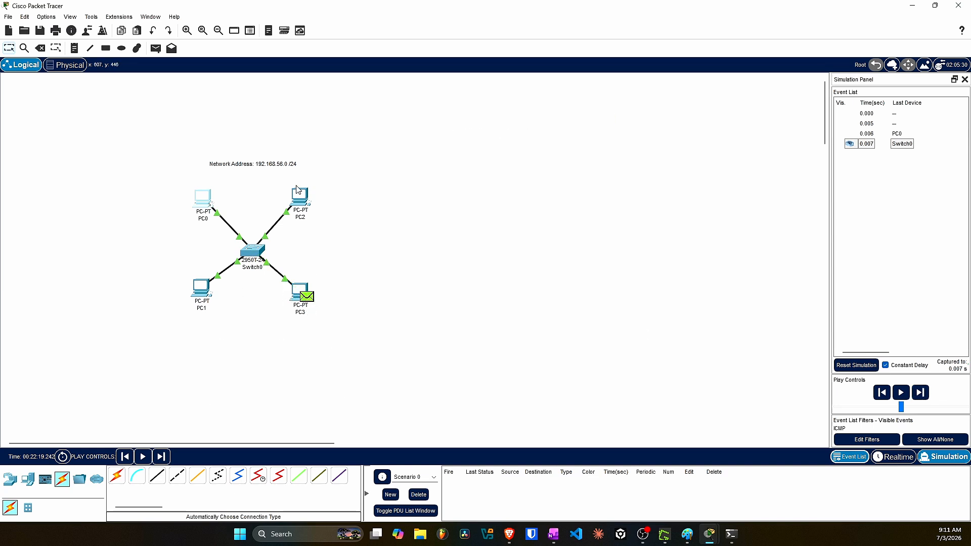
pyautogui.click(309, 288)
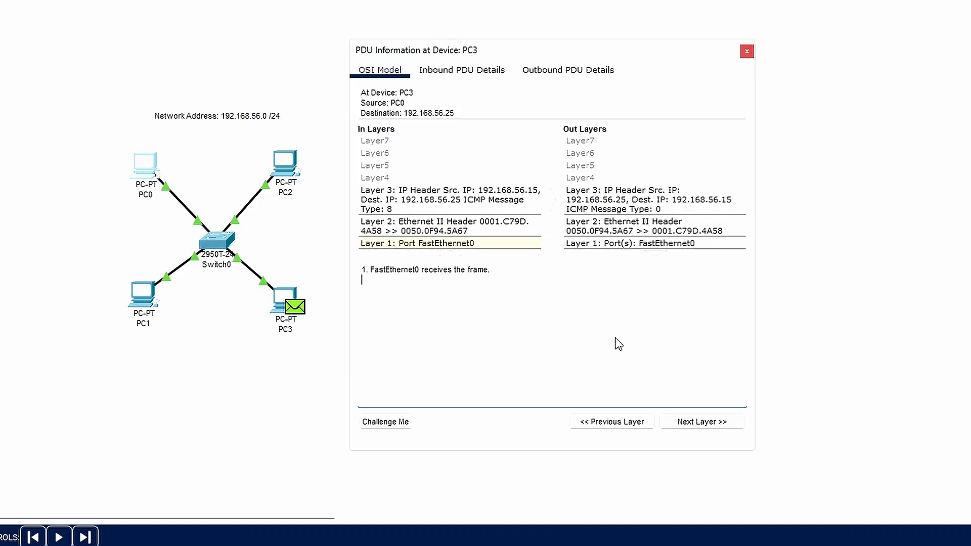
pyautogui.click(743, 57)
# Advance the echo reply from PC3 through Switch0 back to PC0, inspecting its PDU information at the switch.
pyautogui.click(920, 393)
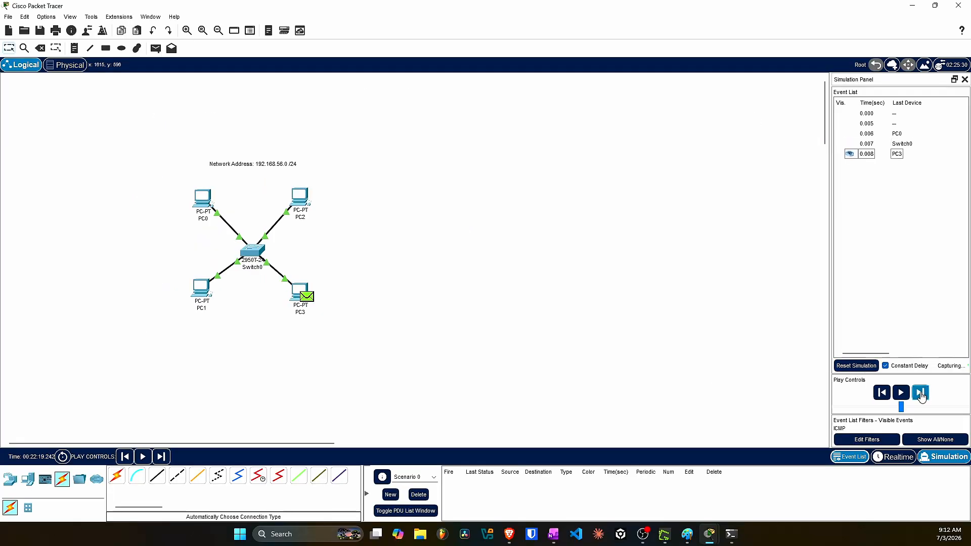
pyautogui.click(262, 257)
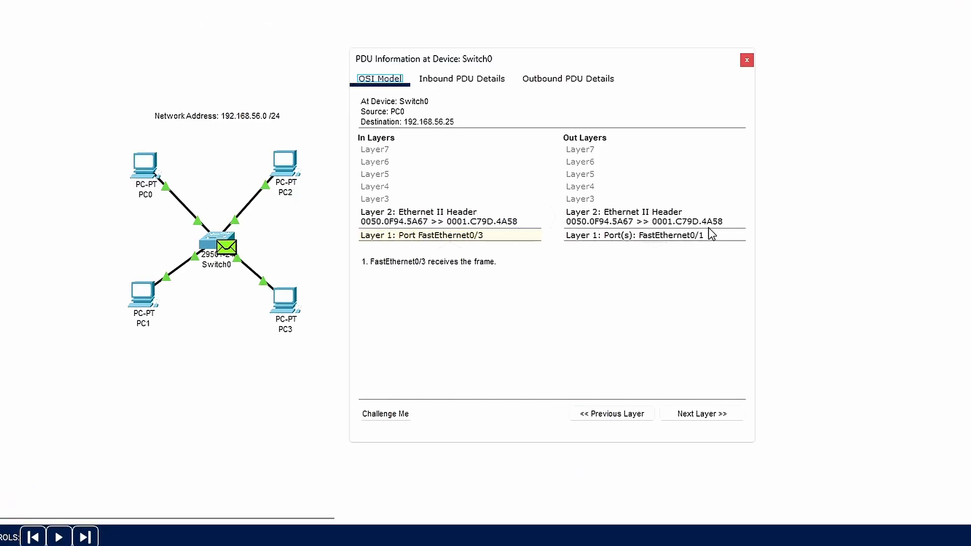
pyautogui.click(921, 393)
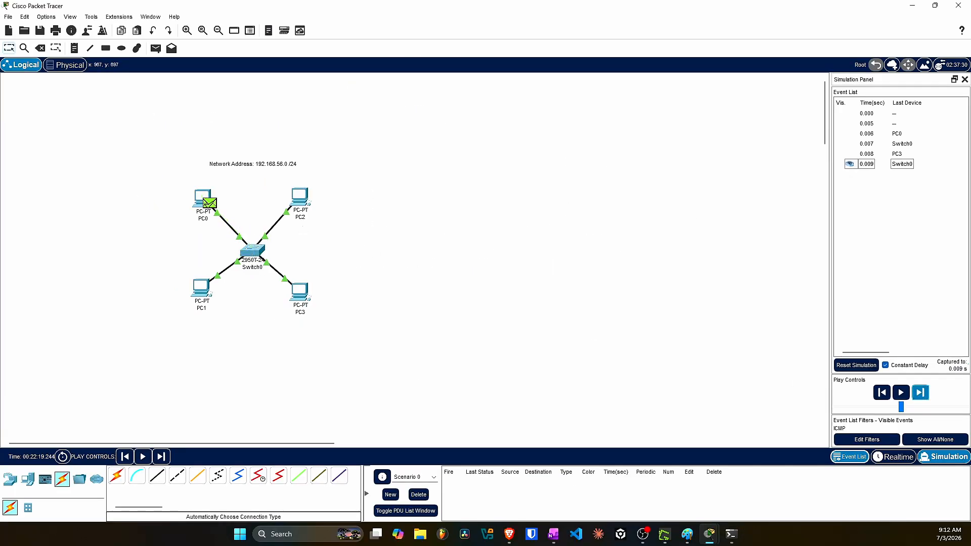
# Restore PC0's command prompt, highlight the first ping reply line for review, and close the window.
pyautogui.moveTo(709, 534)
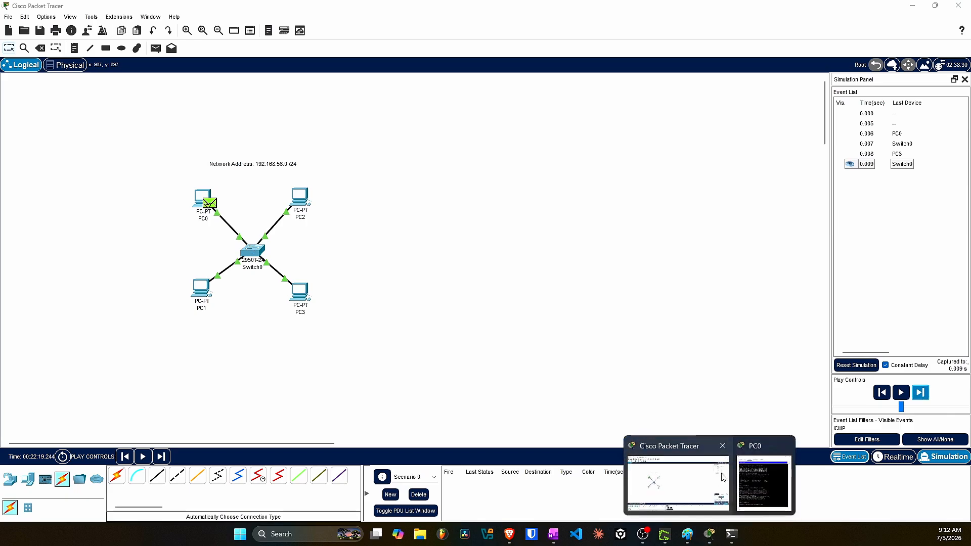
pyautogui.click(759, 477)
pyautogui.press('Return')
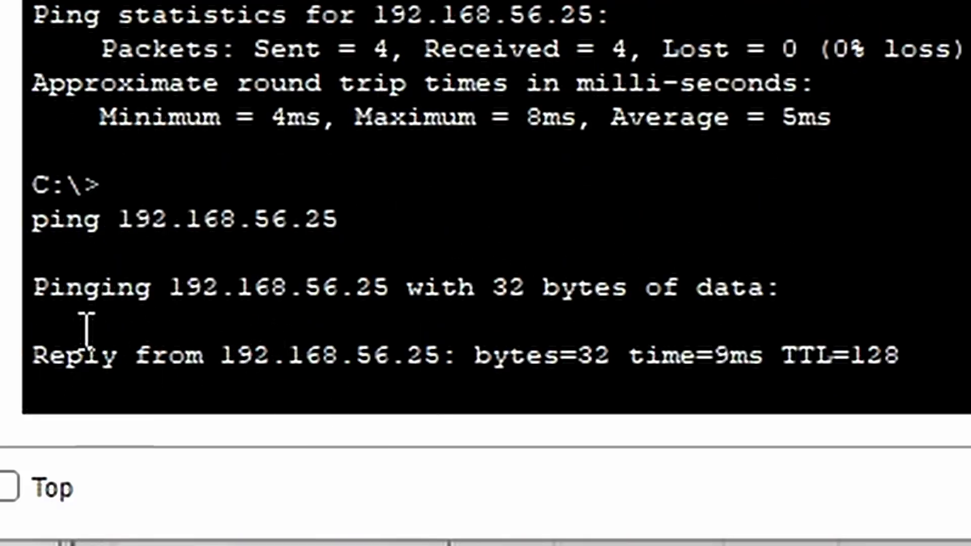
pyautogui.moveTo(26, 343); pyautogui.dragTo(960, 390)
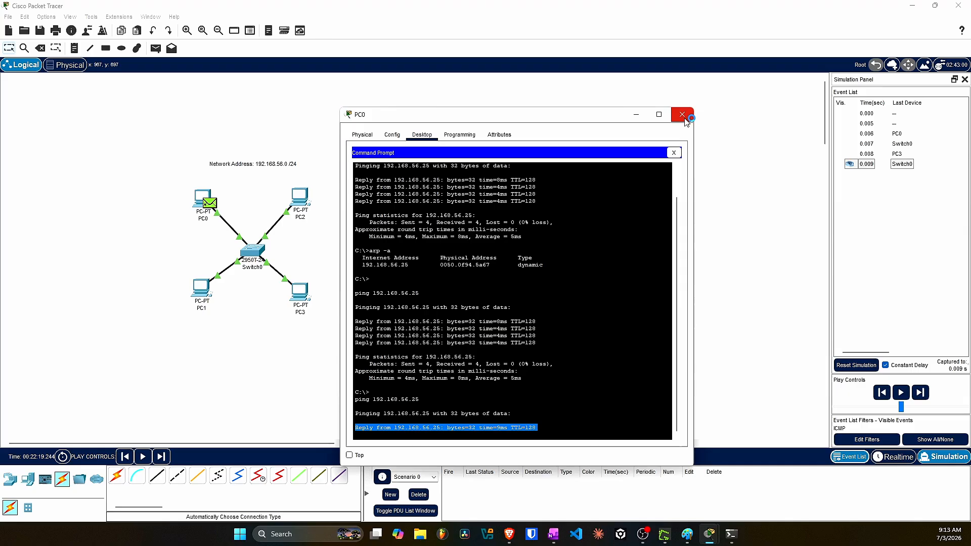
pyautogui.click(686, 118)
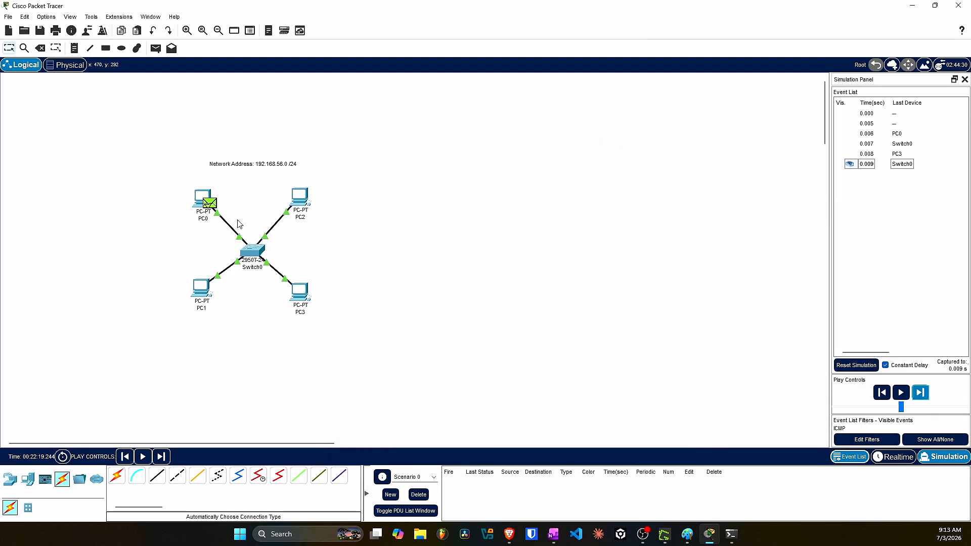
# Step the simulation through the second ping's full round trip from PC0 to PC3 and back.
pyautogui.press('space')
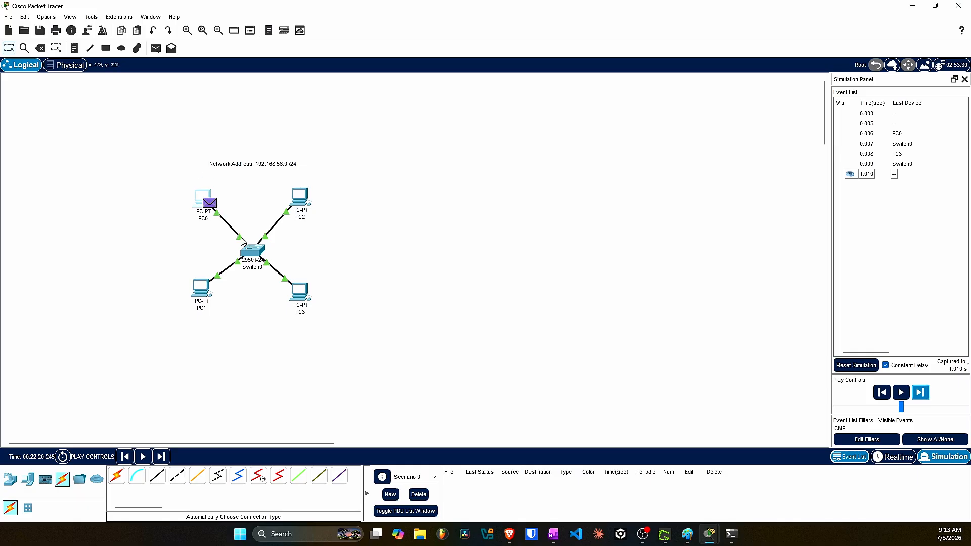
pyautogui.click(921, 393)
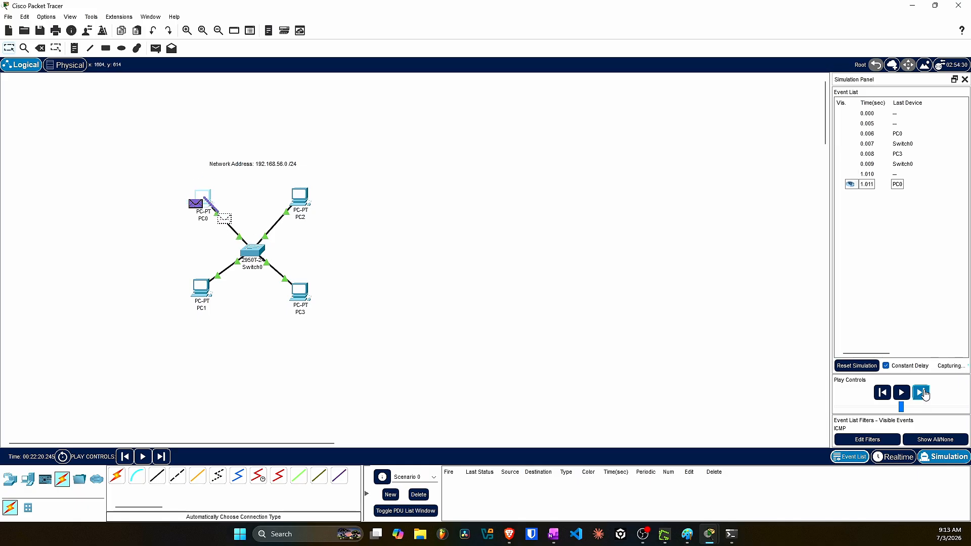
pyautogui.click(921, 392)
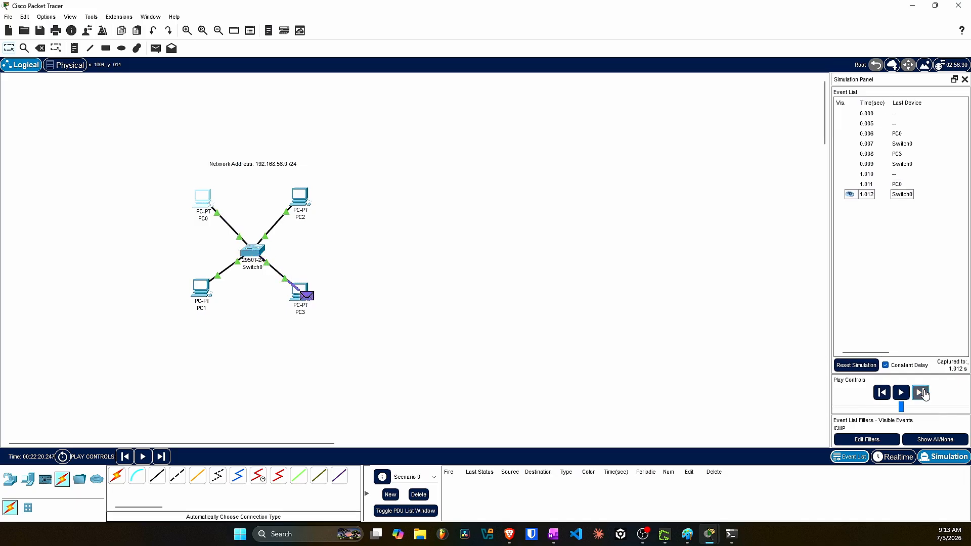
pyautogui.click(921, 393)
pyautogui.click(922, 393)
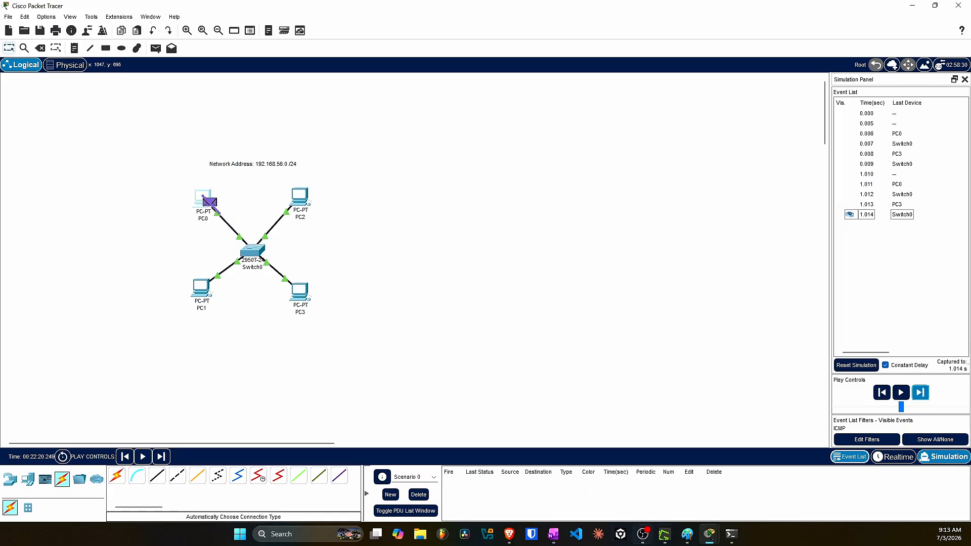
# Step the simulation through the third ping's round trip, checking the replies in PC0's command prompt before and after it.
pyautogui.moveTo(711, 541)
pyautogui.click(764, 472)
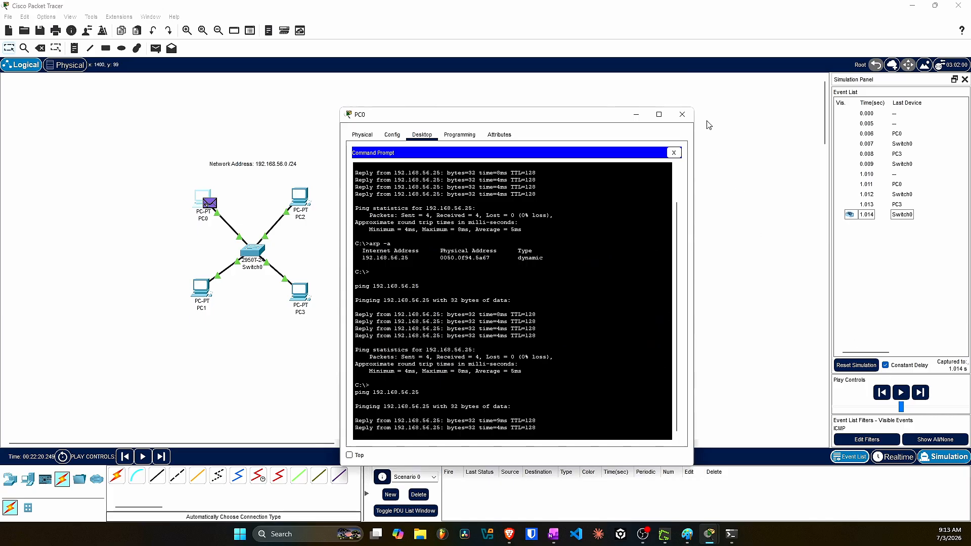
pyautogui.click(635, 115)
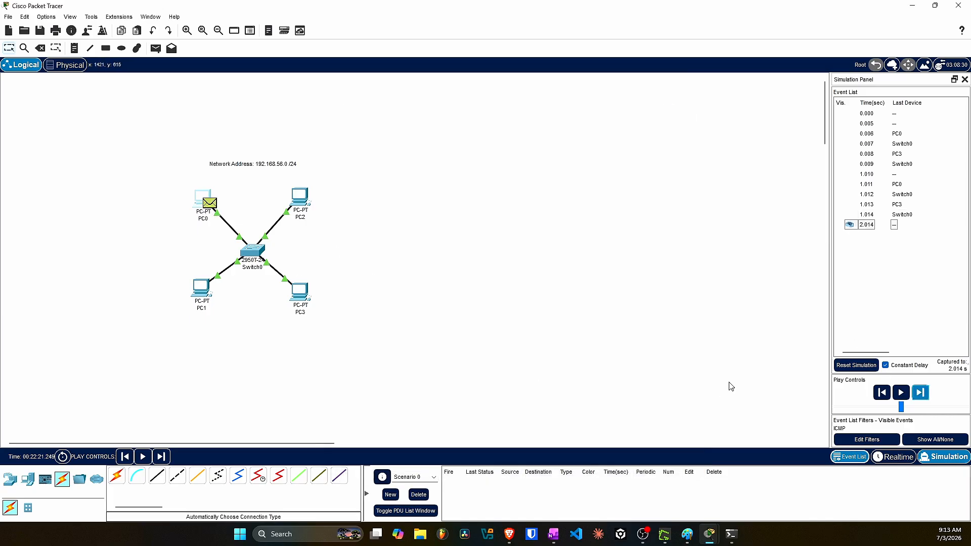
pyautogui.click(919, 396)
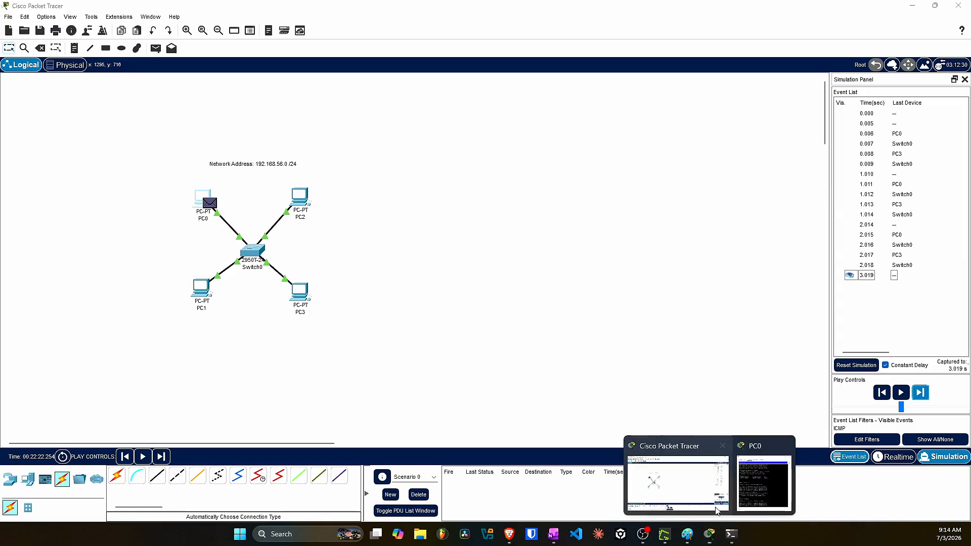
pyautogui.click(759, 480)
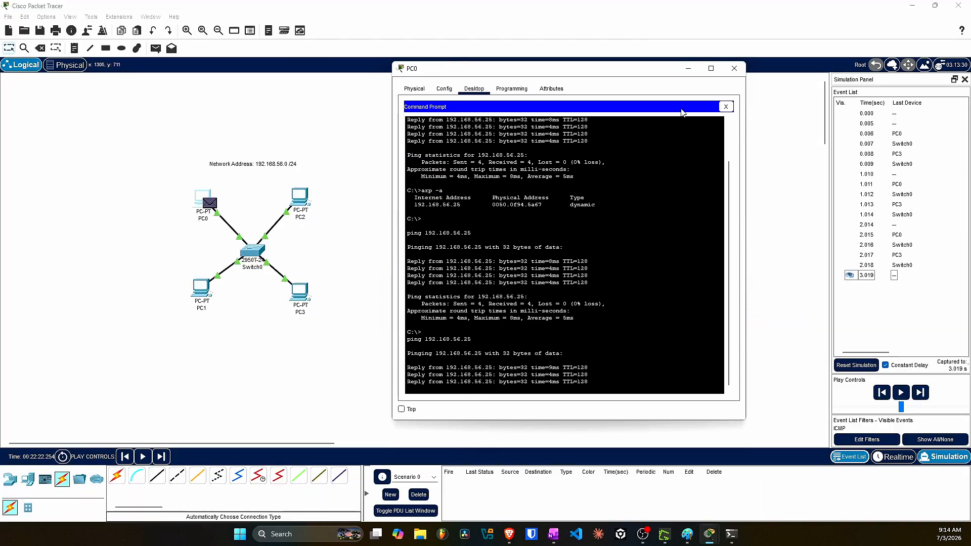
# Advance the fourth ping from PC0 through Switch0 to PC3 and back, and review the ping statistics in PC0's command prompt.
pyautogui.click(920, 394)
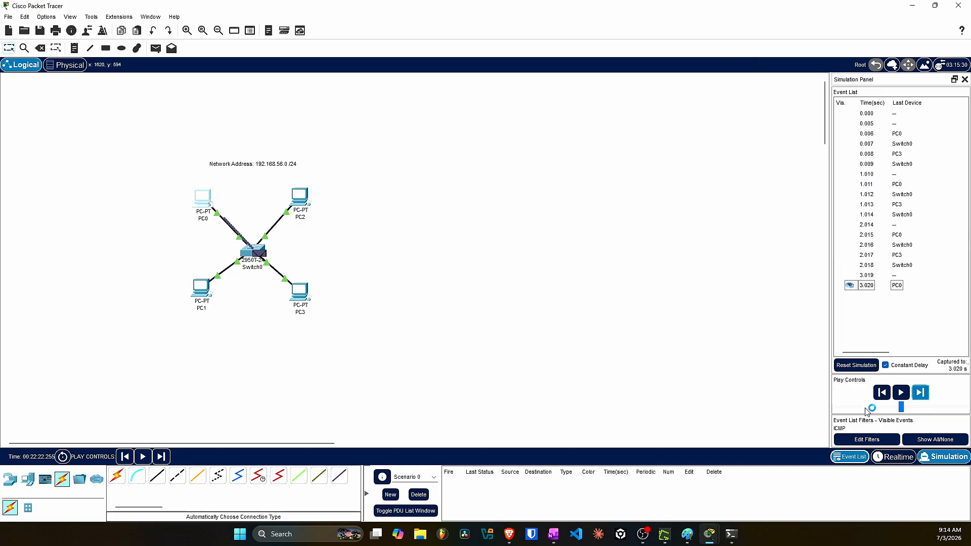
pyautogui.click(920, 393)
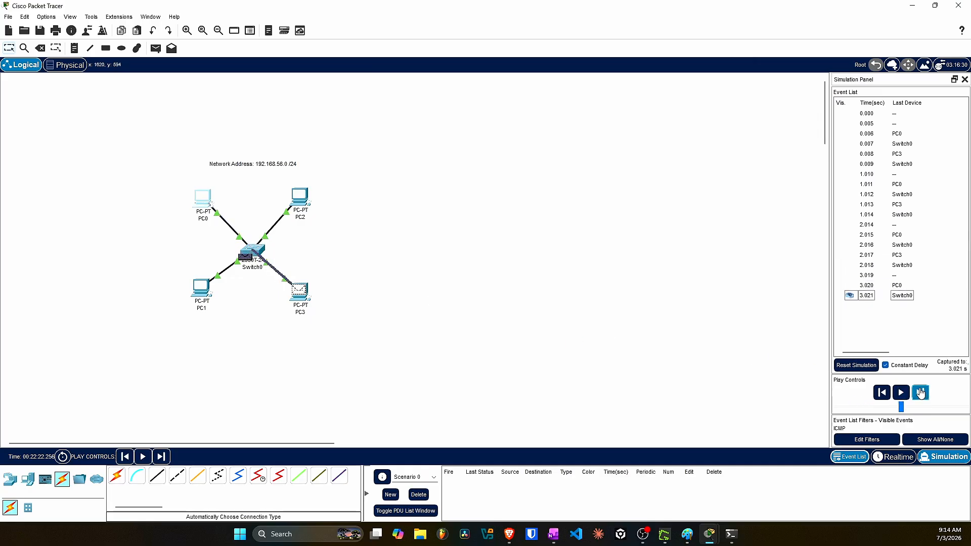
pyautogui.click(920, 394)
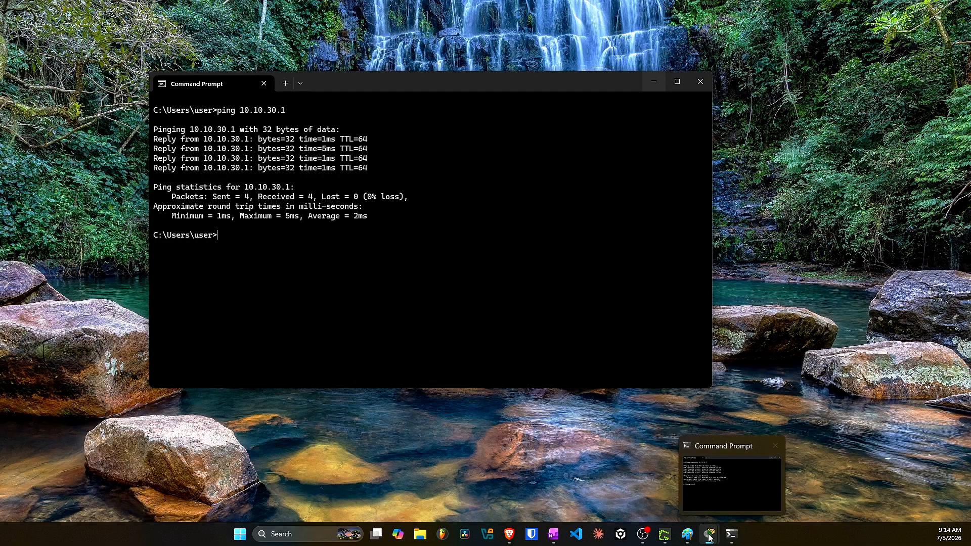
pyautogui.moveTo(709, 541)
pyautogui.click(763, 483)
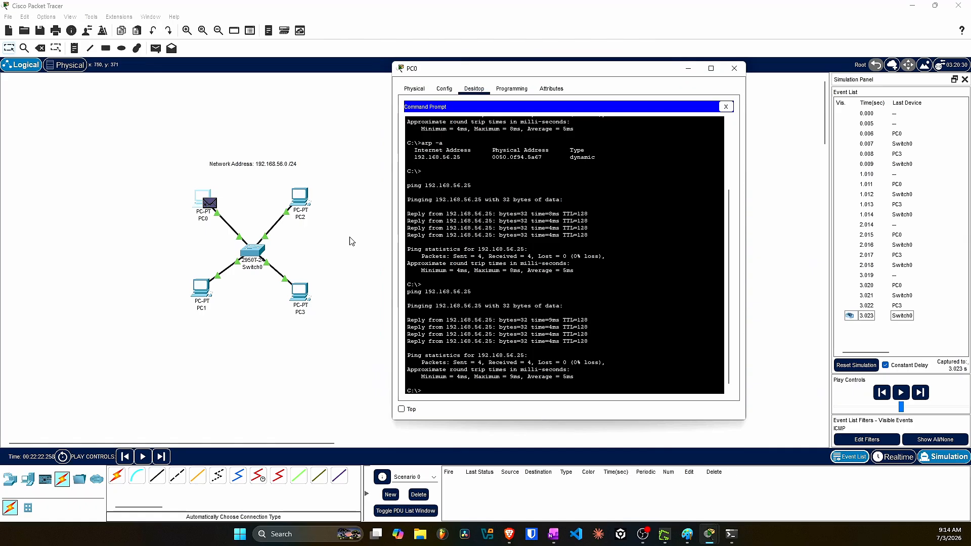
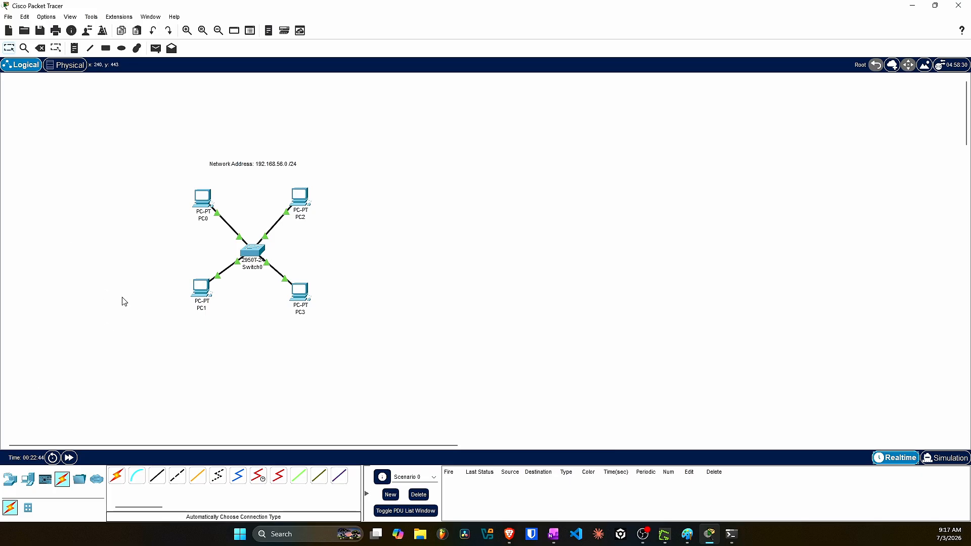
# Power-cycle all devices by resetting the network.
pyautogui.click(52, 459)
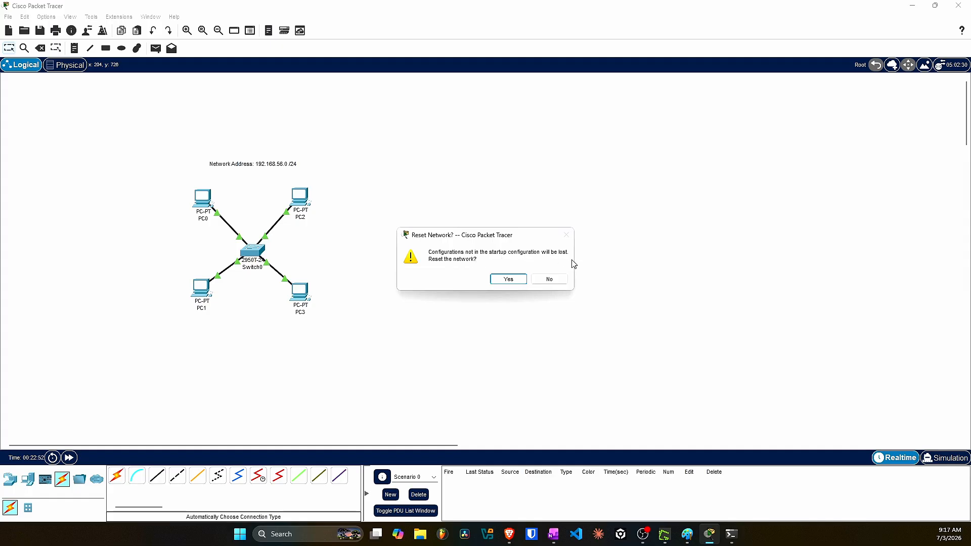
pyautogui.click(510, 281)
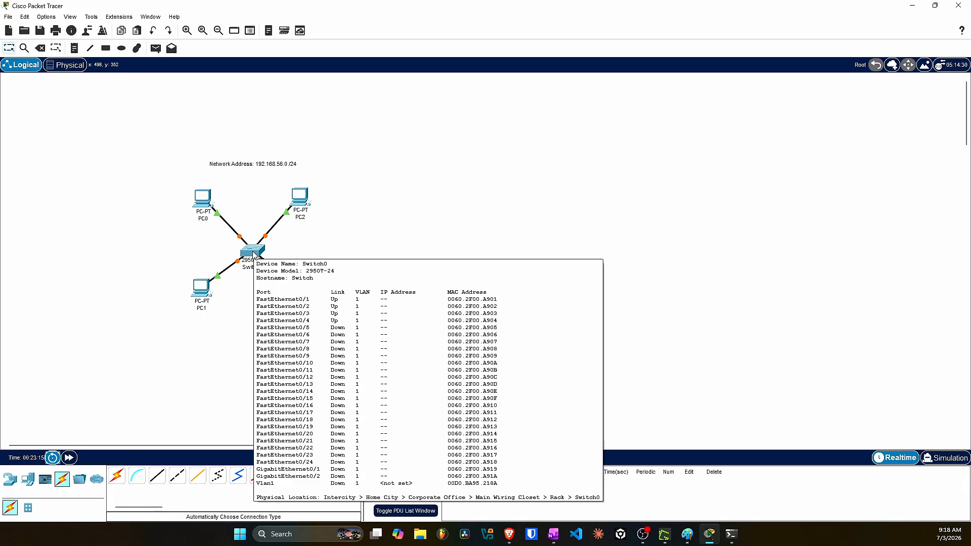
# Open Switch0's command line interface and enter privileged mode with enable.
pyautogui.click(252, 254)
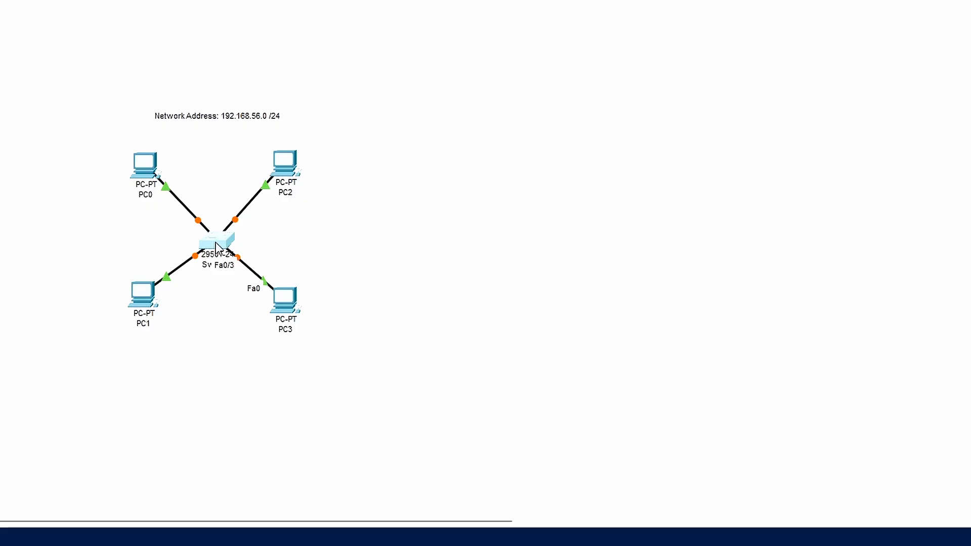
pyautogui.click(215, 243)
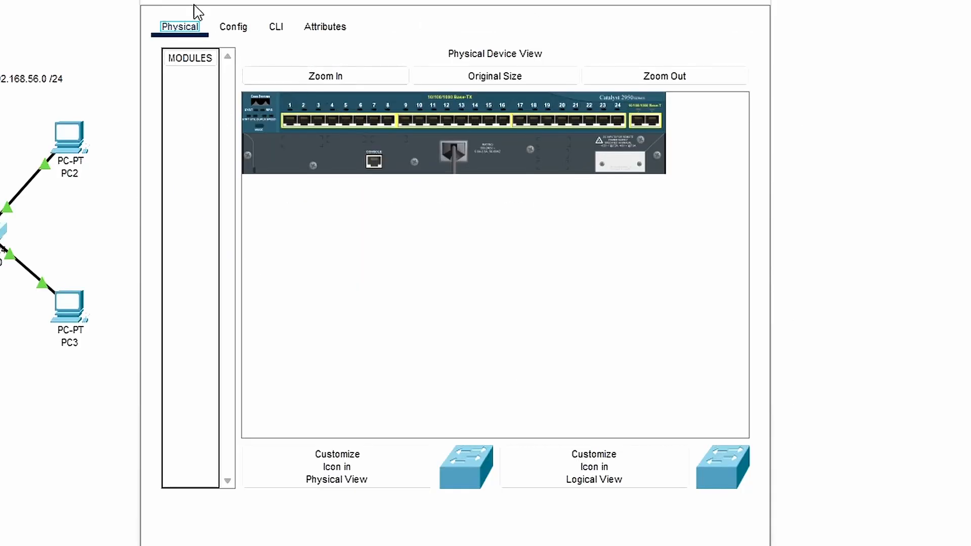
pyautogui.click(278, 30)
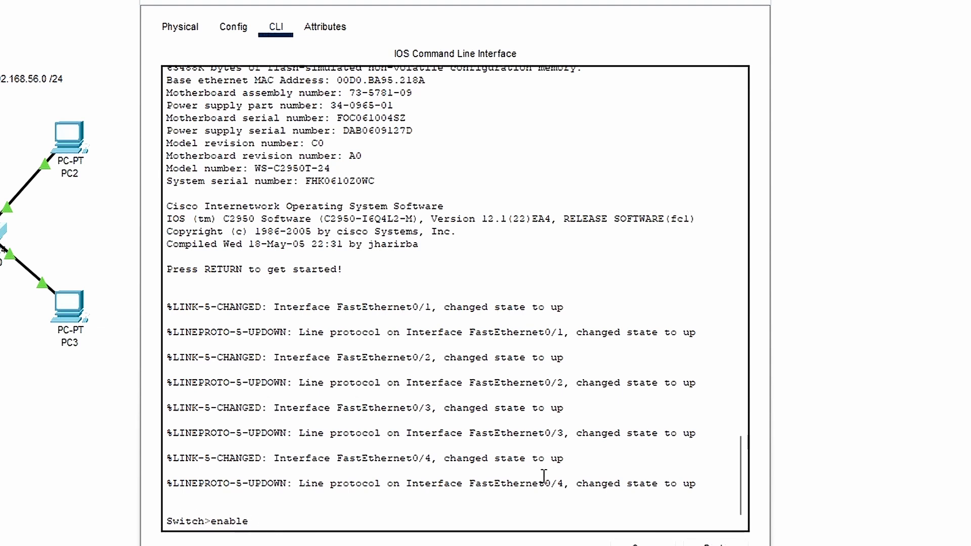
pyautogui.click(717, 485)
pyautogui.press('Return')
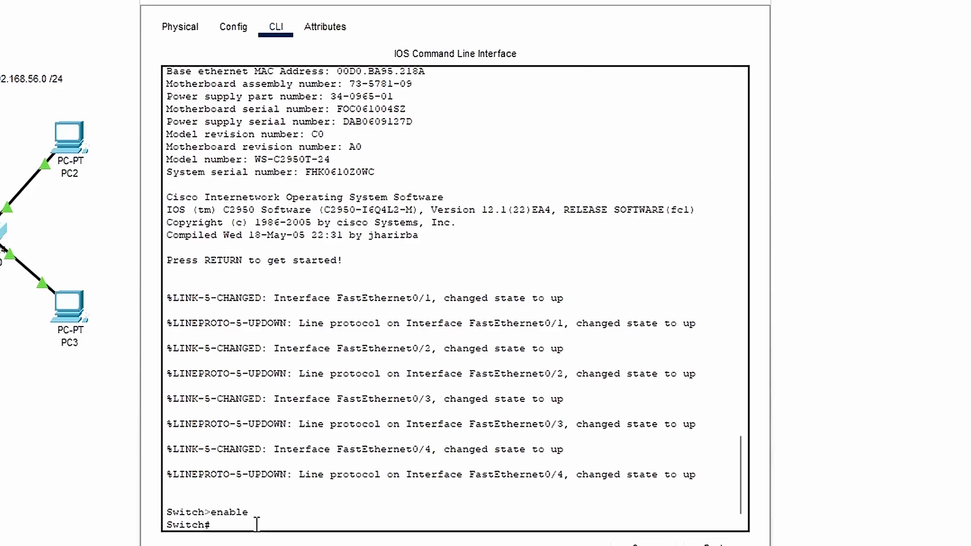
# Display Switch0's MAC address table with show mac address-table and close the switch window.
pyautogui.write('show')
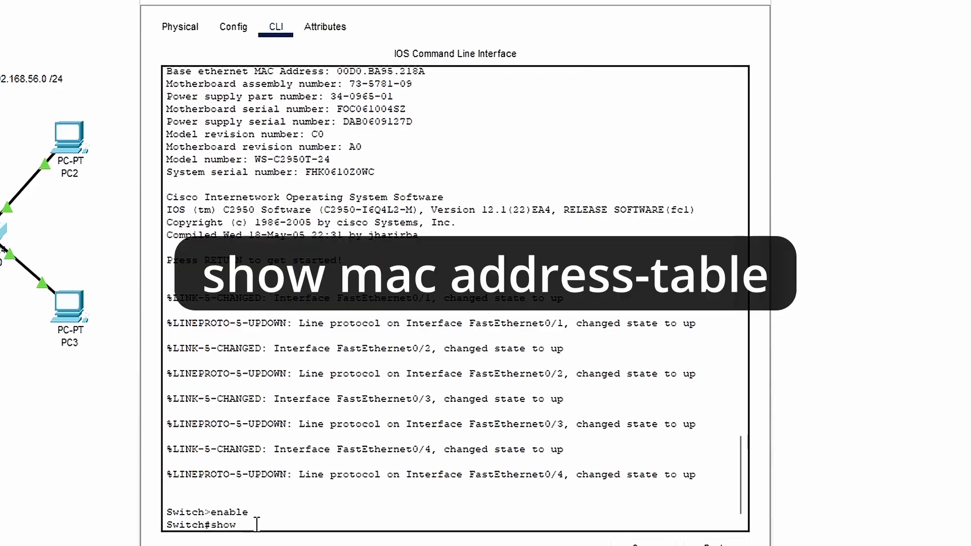
pyautogui.write(' mac address-table')
pyautogui.press('Return')
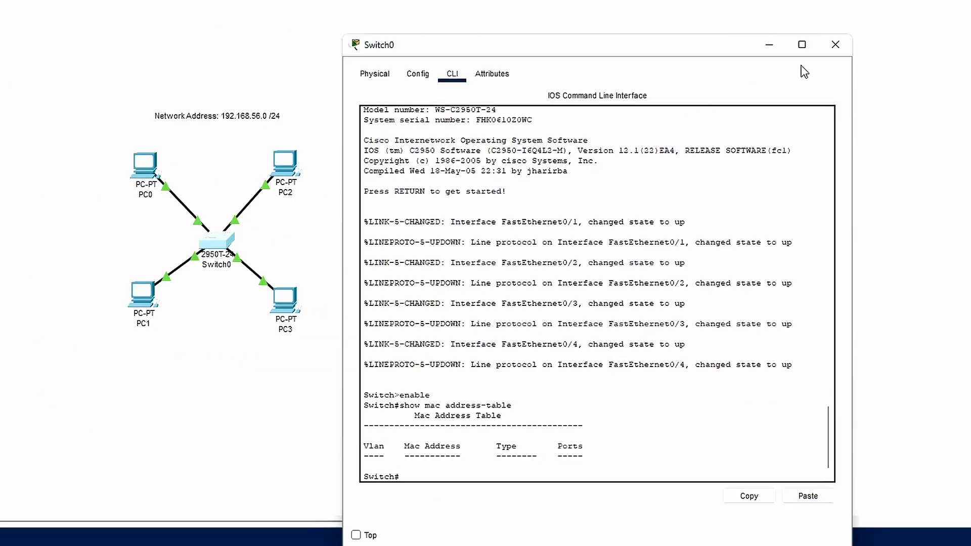
pyautogui.click(836, 45)
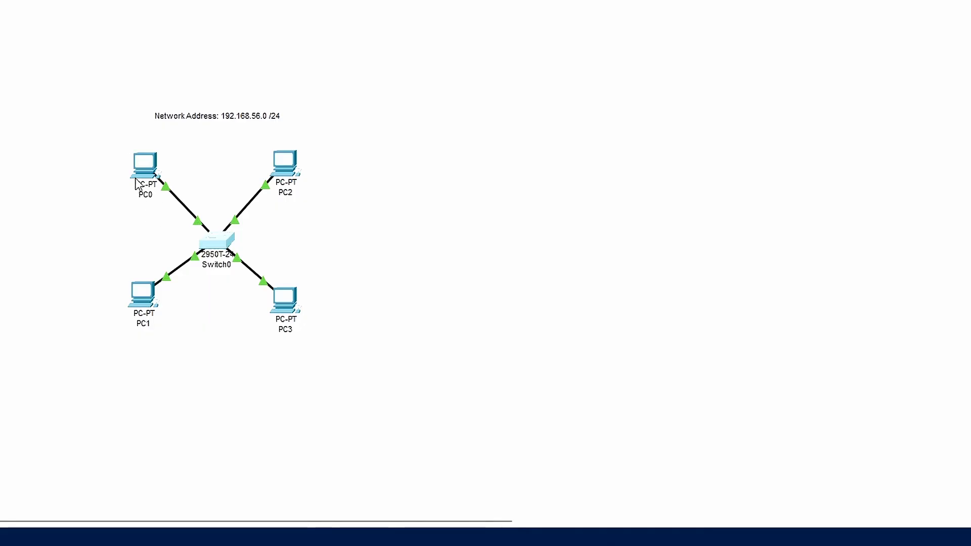
# Open the command prompt on PC1.
pyautogui.click(148, 162)
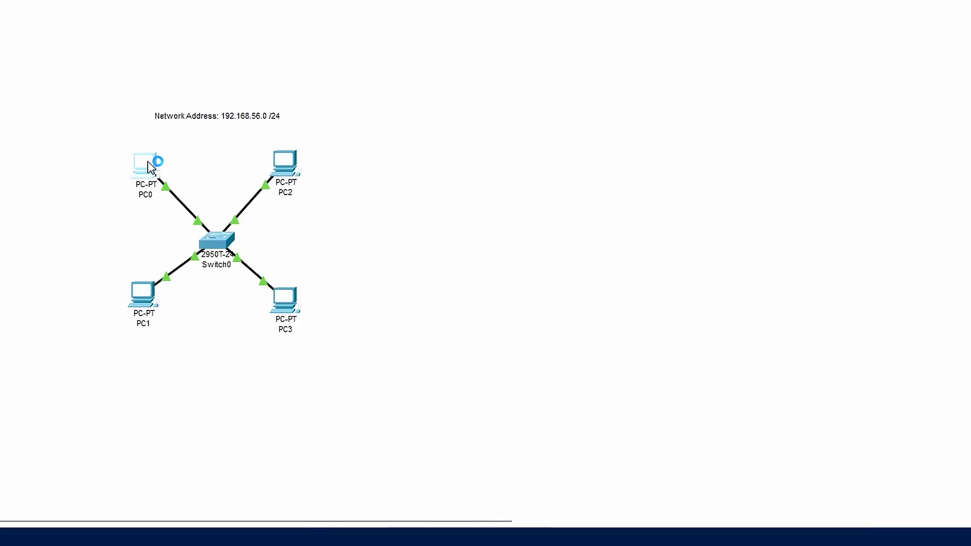
pyautogui.click(148, 290)
pyautogui.click(685, 130)
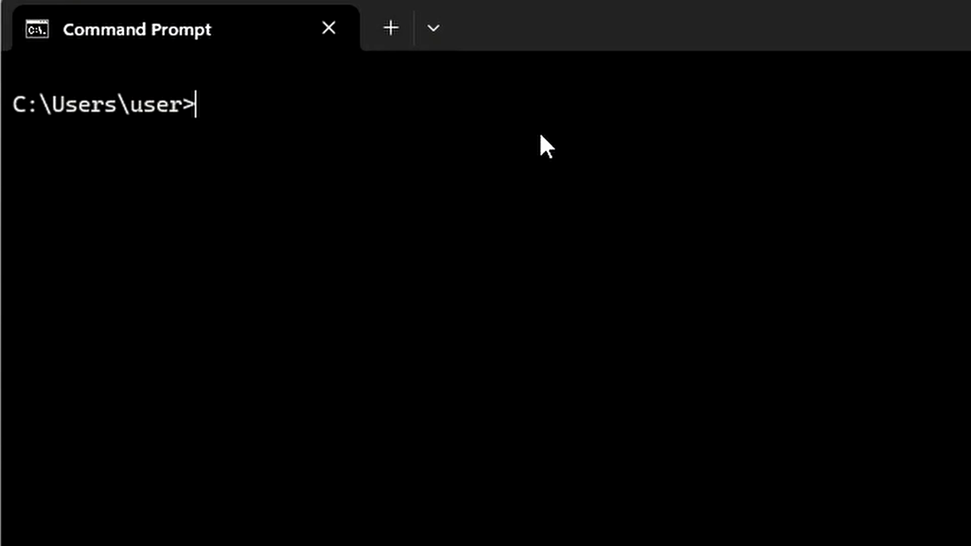
# Switch to the Windows Command Prompt and list the host computer's ARP cache with arp -a.
pyautogui.write('arp -a')
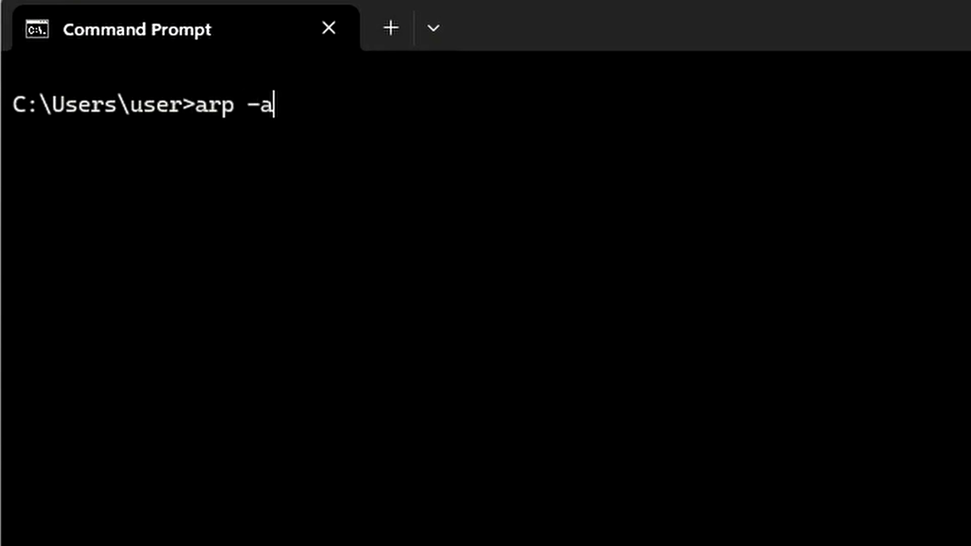
pyautogui.press('Return')
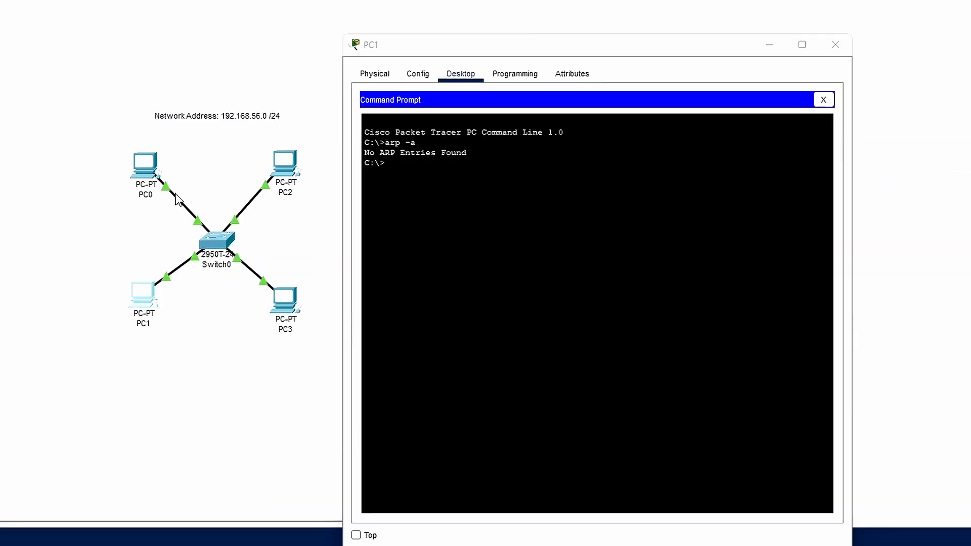
# List PC1's ARP cache with arp -a in its simulated command prompt and close the PC1 window.
pyautogui.click(409, 170)
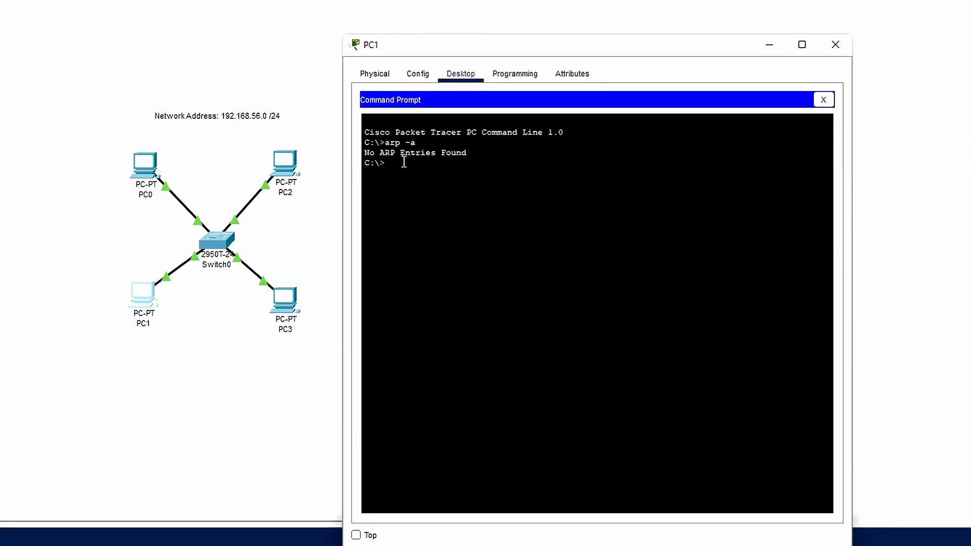
pyautogui.write('arp -a')
pyautogui.press('Return')
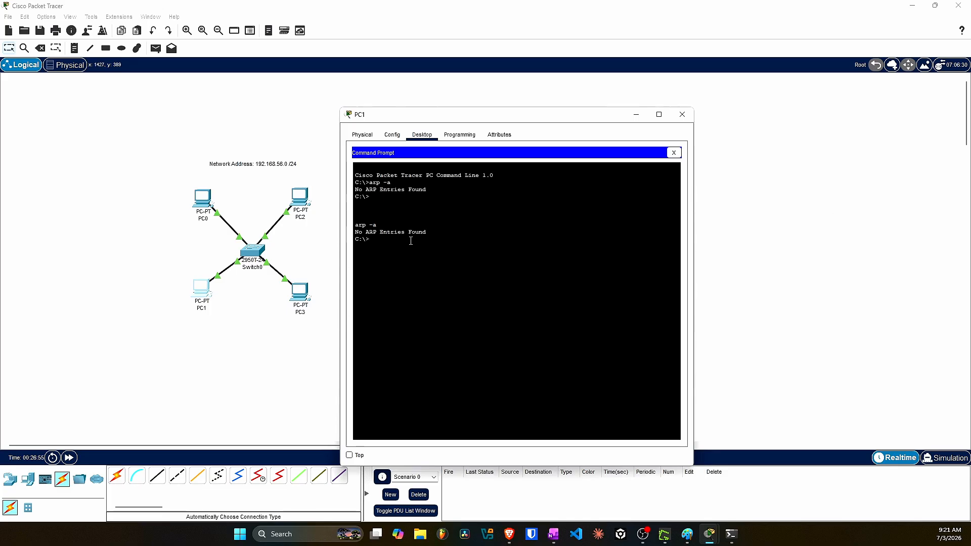
pyautogui.click(681, 115)
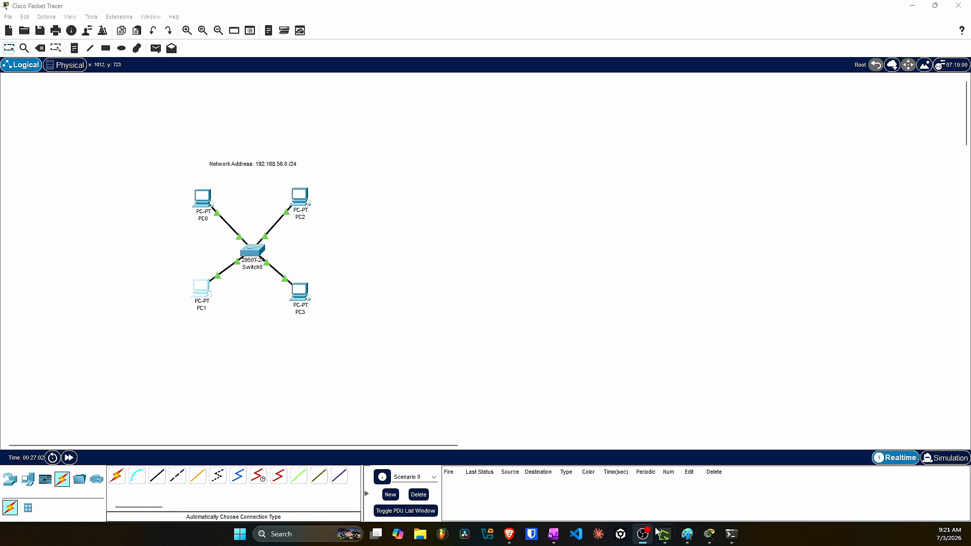
# Switch to simulation mode and limit the event list filter to ARP events only.
pyautogui.click(709, 534)
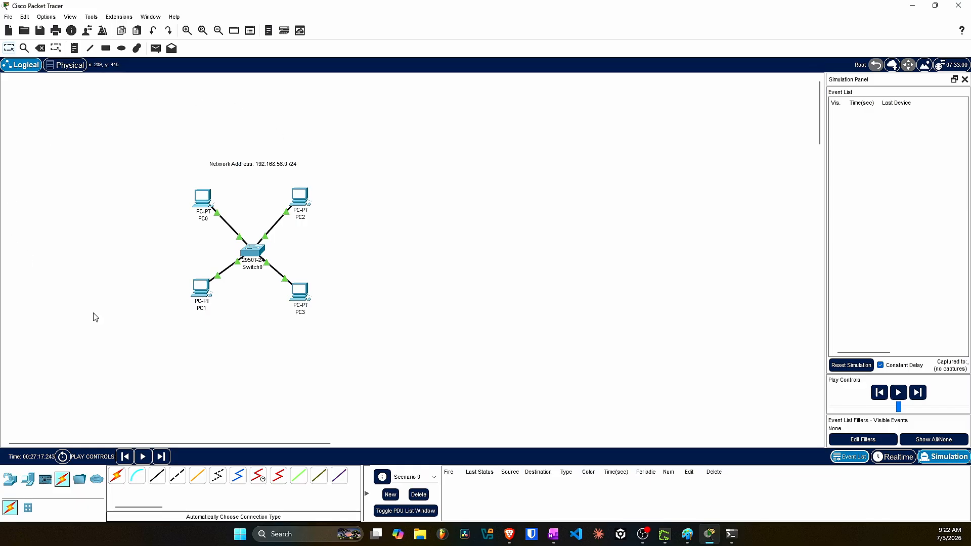
pyautogui.click(203, 298)
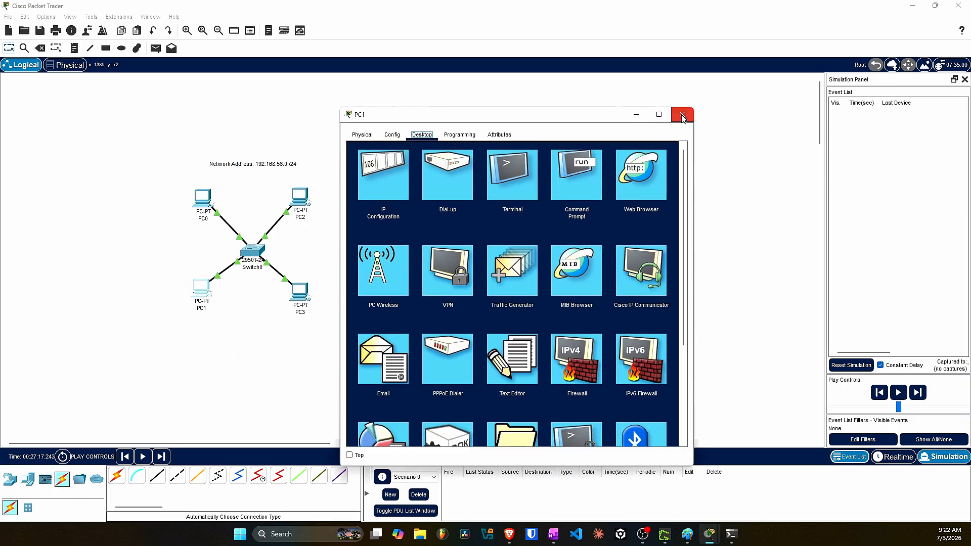
pyautogui.click(682, 114)
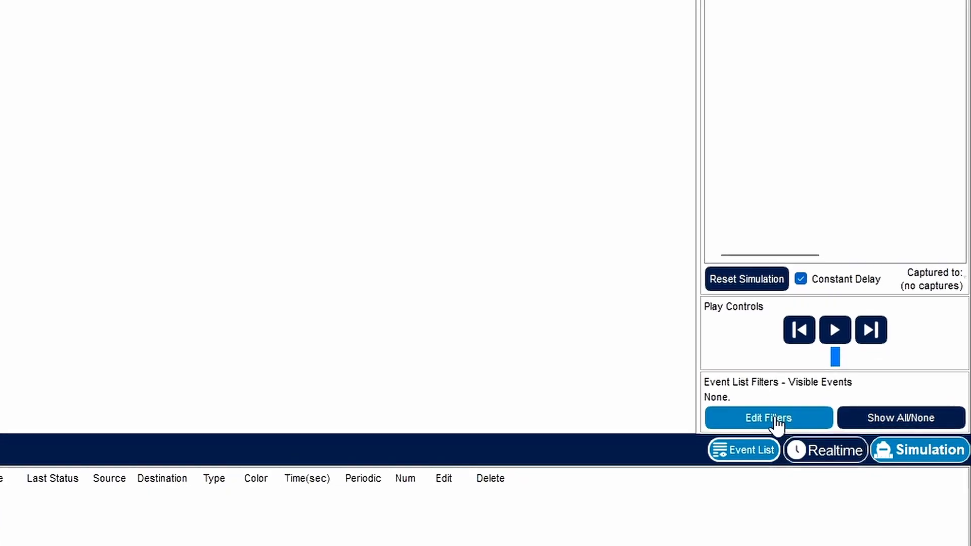
pyautogui.click(728, 409)
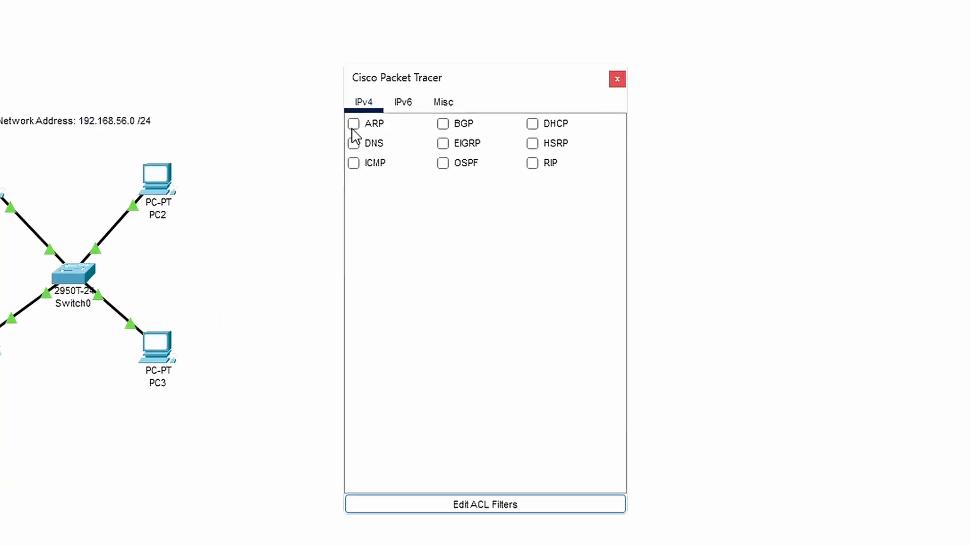
pyautogui.click(353, 125)
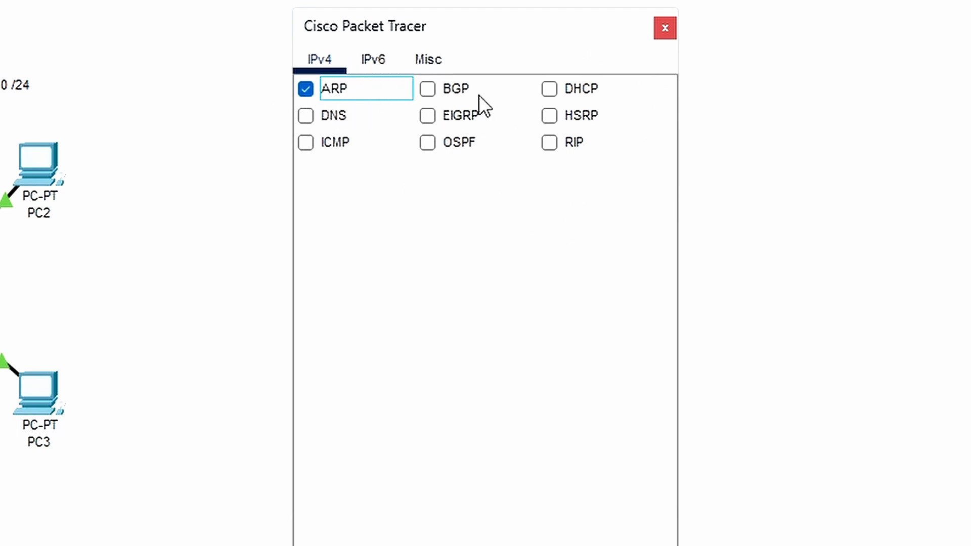
pyautogui.click(665, 28)
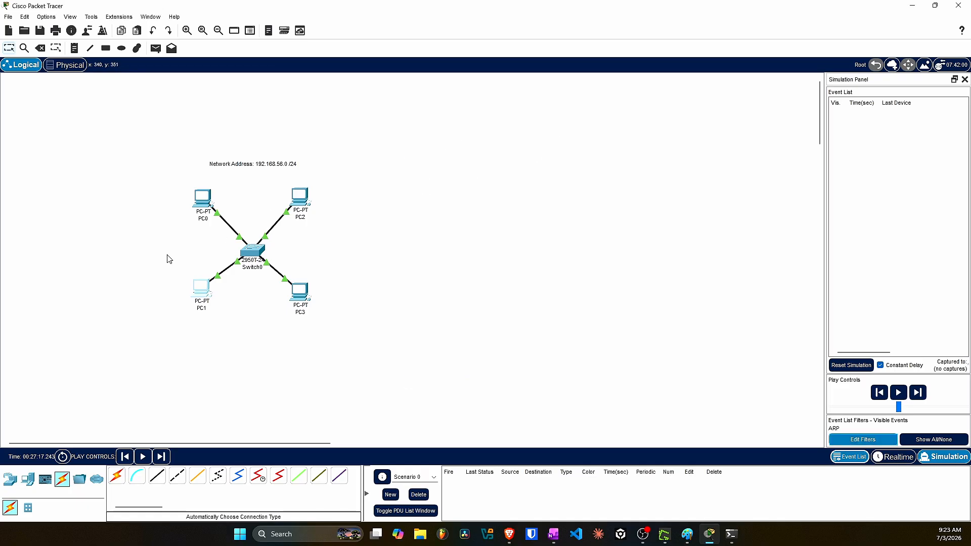
# Reopen PC1's command prompt and display its IP configuration with ipconfig.
pyautogui.click(203, 299)
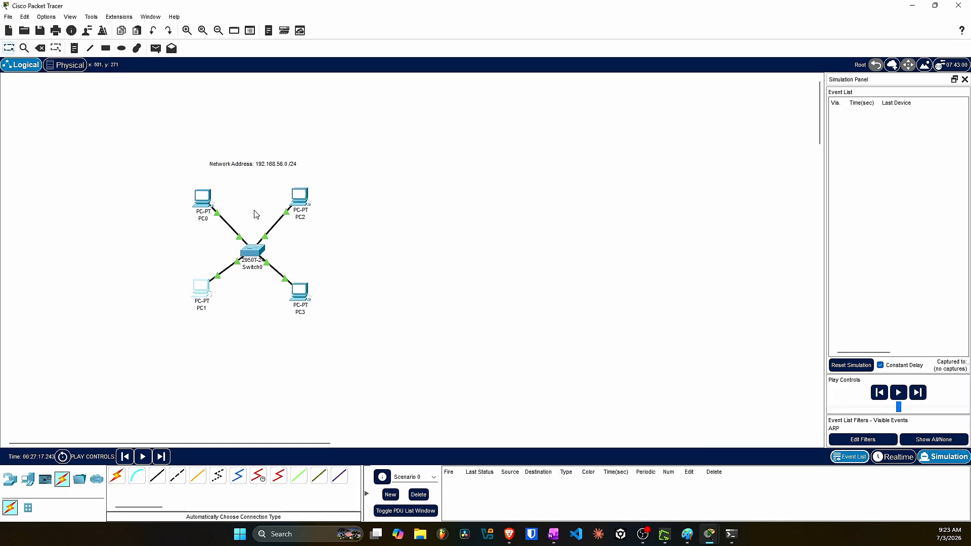
pyautogui.click(576, 174)
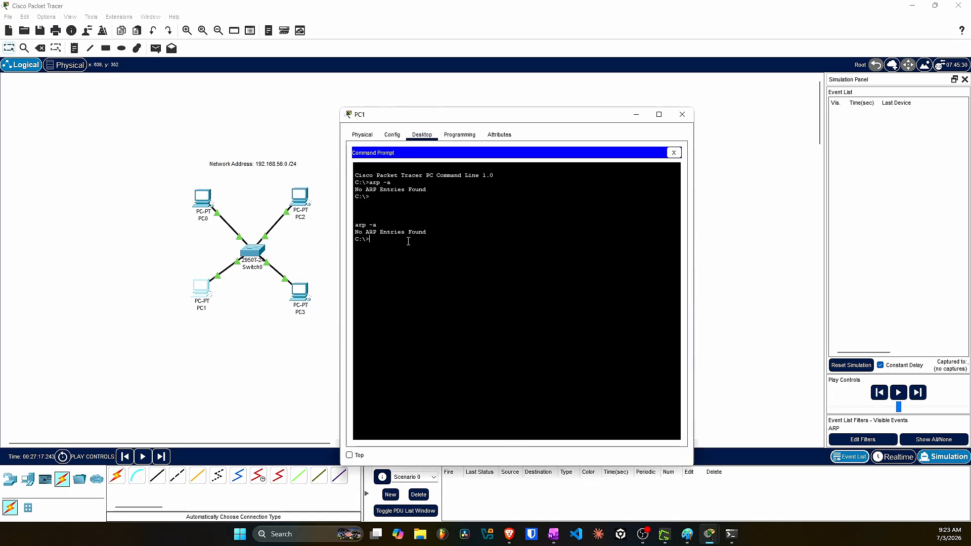
pyautogui.write('ipconfig')
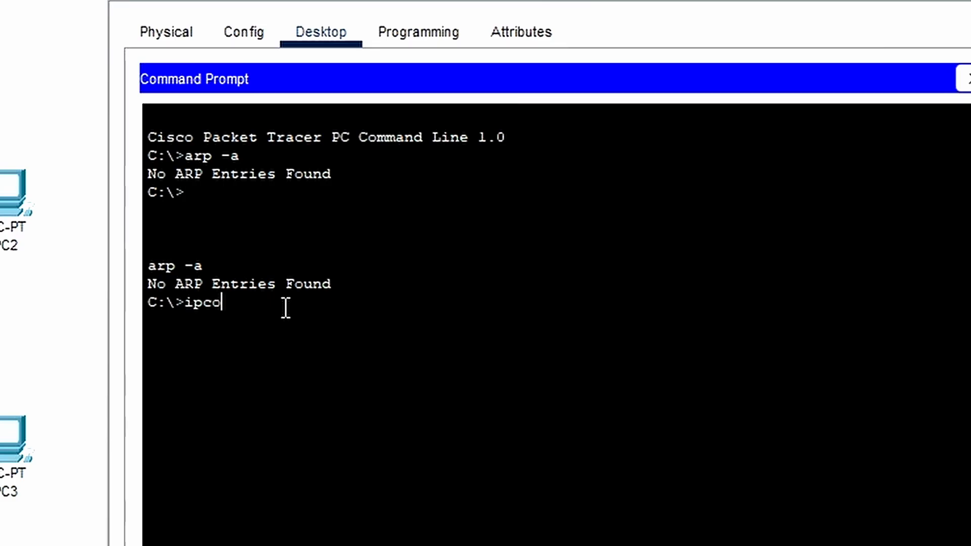
pyautogui.press('Return')
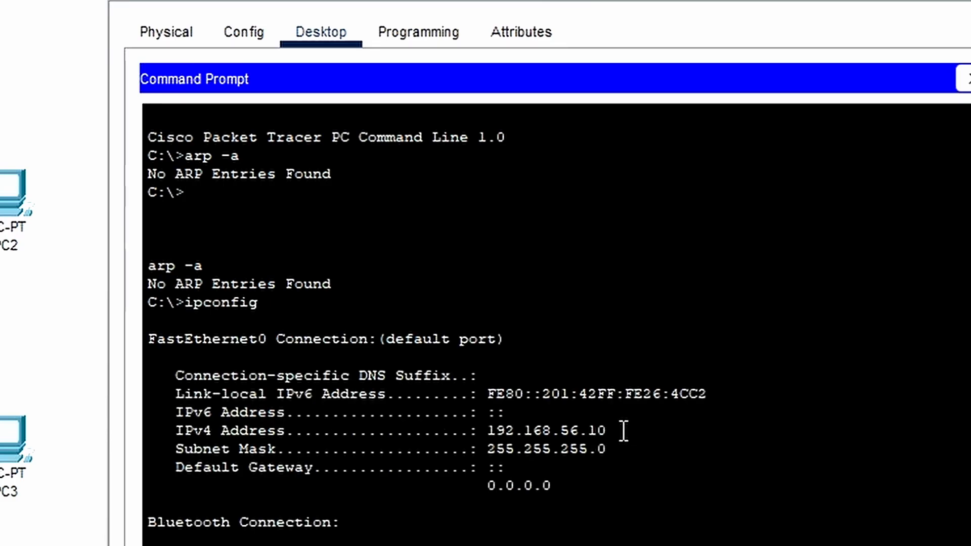
# Display PC1's full network configuration with ipconfig /all and examine its IPv4 and physical addresses.
pyautogui.moveTo(621, 429); pyautogui.dragTo(476, 431)
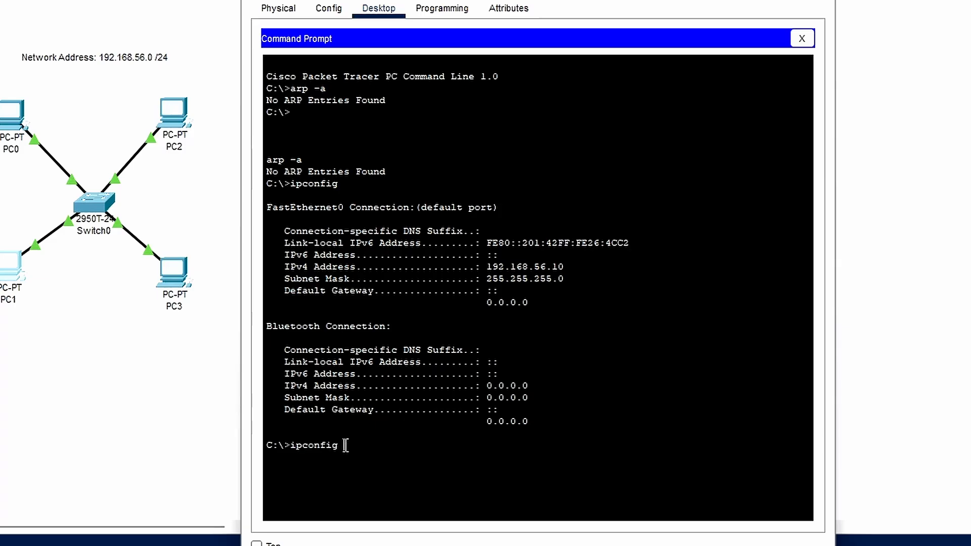
pyautogui.write('/all')
pyautogui.press('Return')
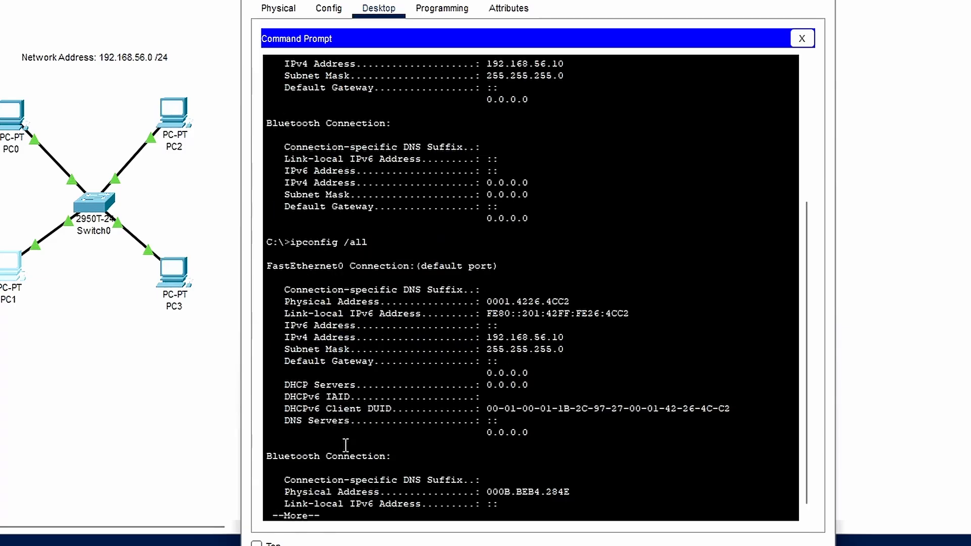
pyautogui.scroll(3, 440, 405)
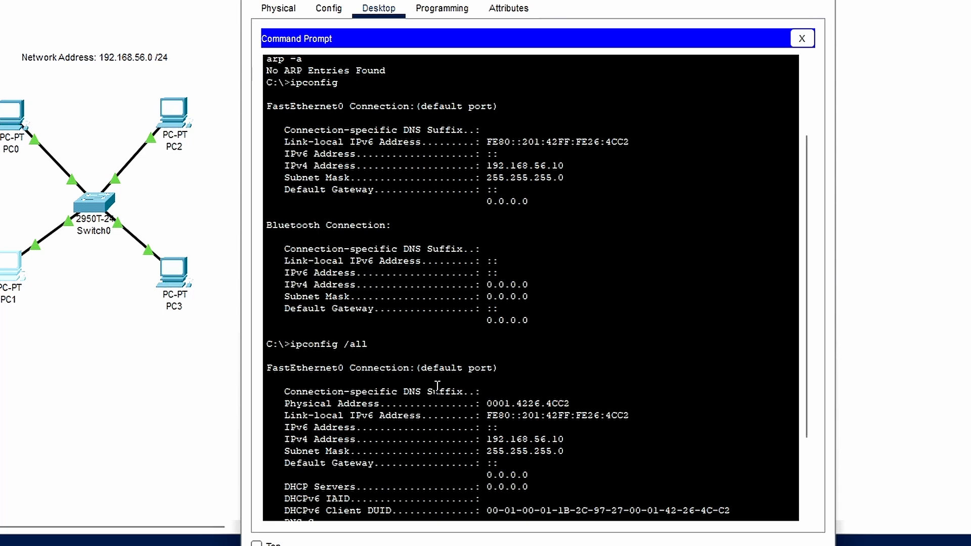
pyautogui.moveTo(278, 403); pyautogui.dragTo(567, 405)
pyautogui.click(567, 404)
pyautogui.scroll(-3, 585, 404)
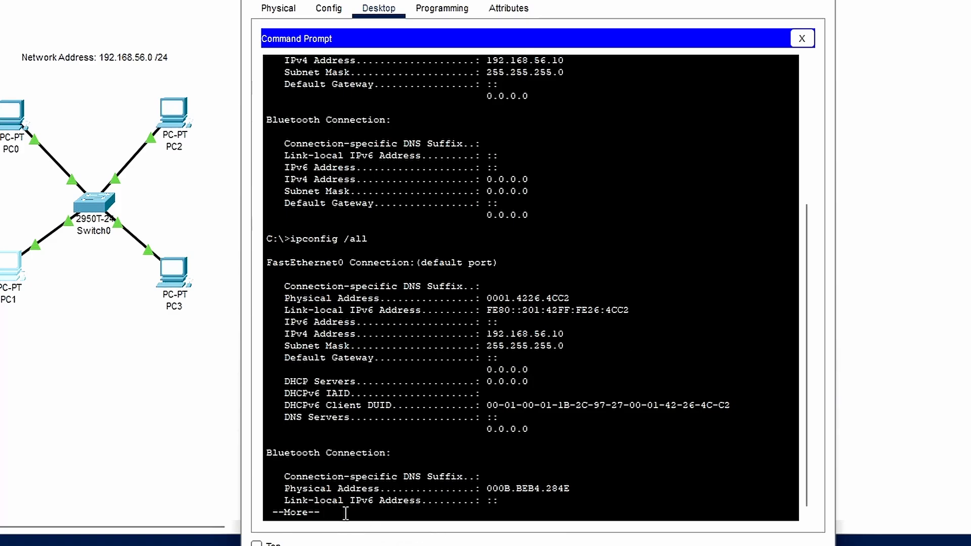
pyautogui.press('Return')
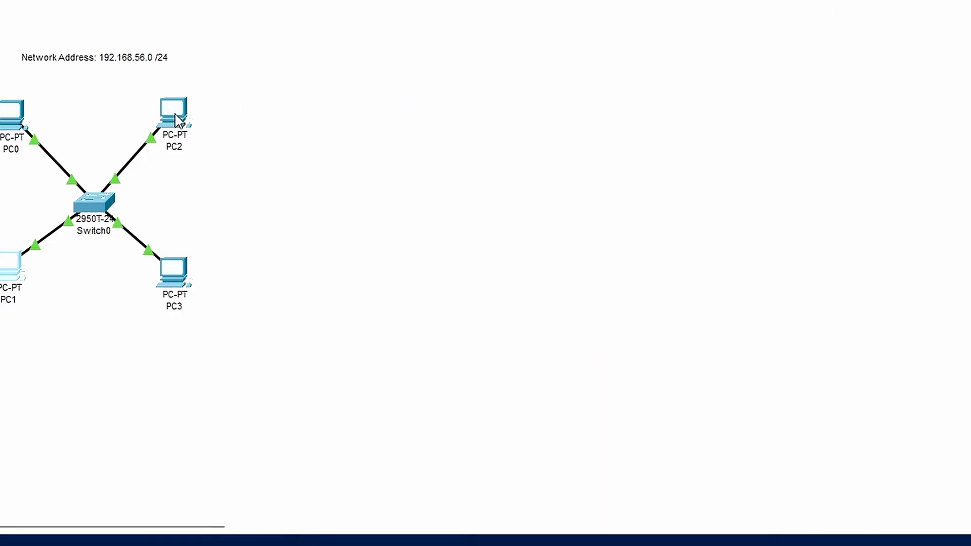
# Check PC2's address details in the topology and ping 192.168.56.20 from PC1's command prompt.
pyautogui.moveTo(177, 120)
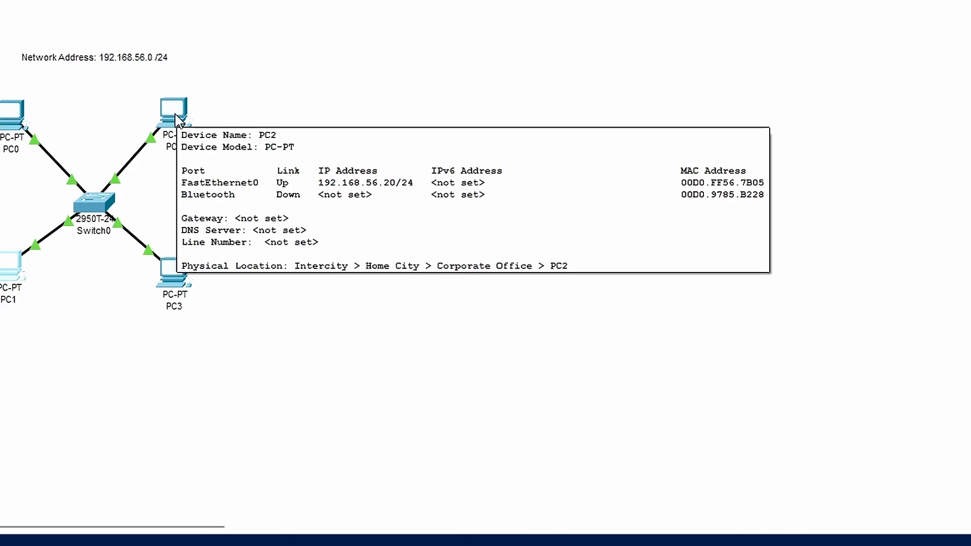
pyautogui.click(11, 271)
pyautogui.press('Return')
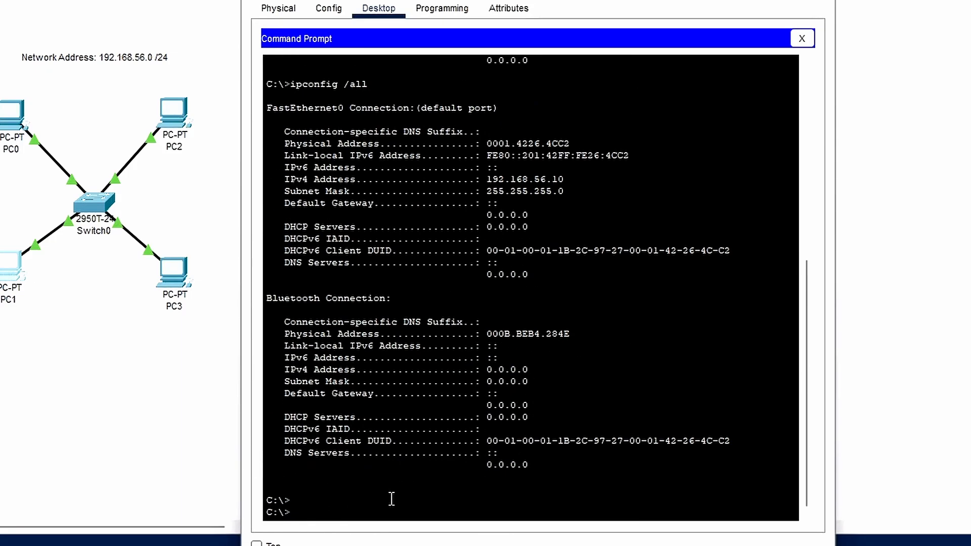
pyautogui.write('ping 192.168.56.20')
pyautogui.press('Return')
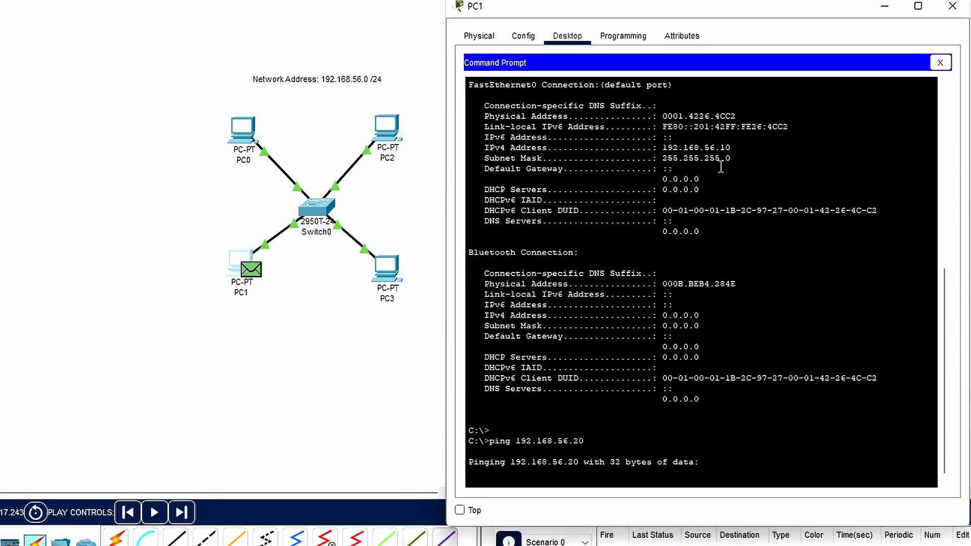
# Minimize PC1's window and view the PDU information of the ARP packet waiting at PC1.
pyautogui.click(884, 8)
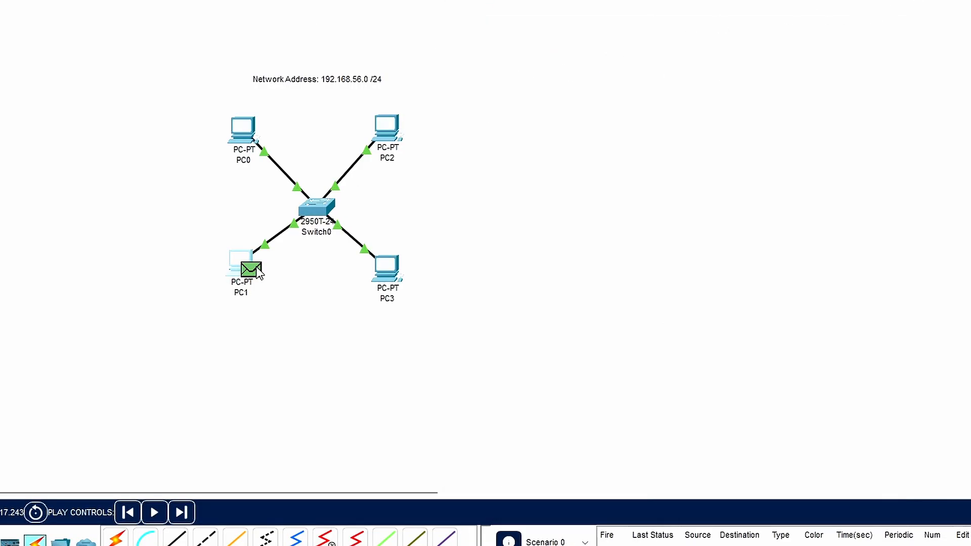
pyautogui.moveTo(258, 272)
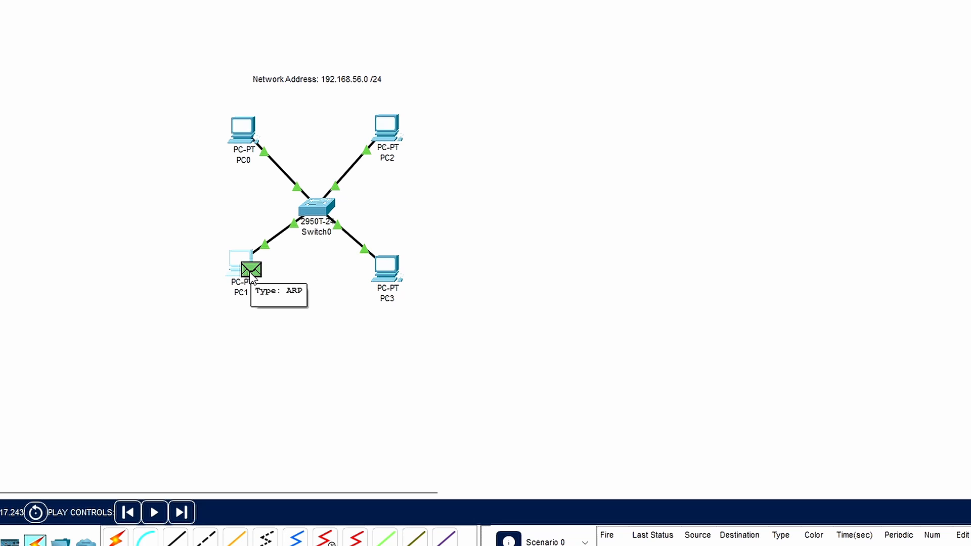
pyautogui.click(251, 273)
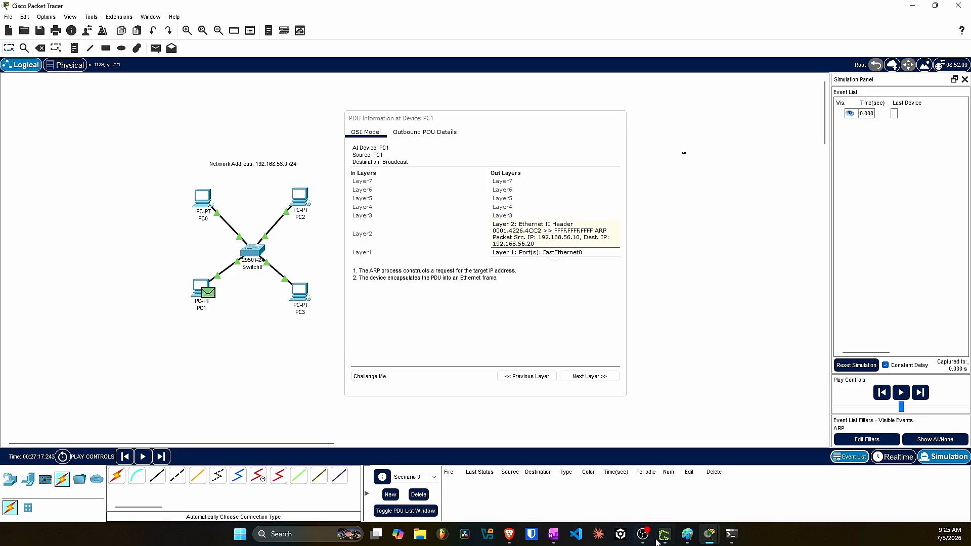
# Switch to the Intro to Networking draw.io diagram in the browser and review Step 1 of the ARP process.
pyautogui.moveTo(509, 534)
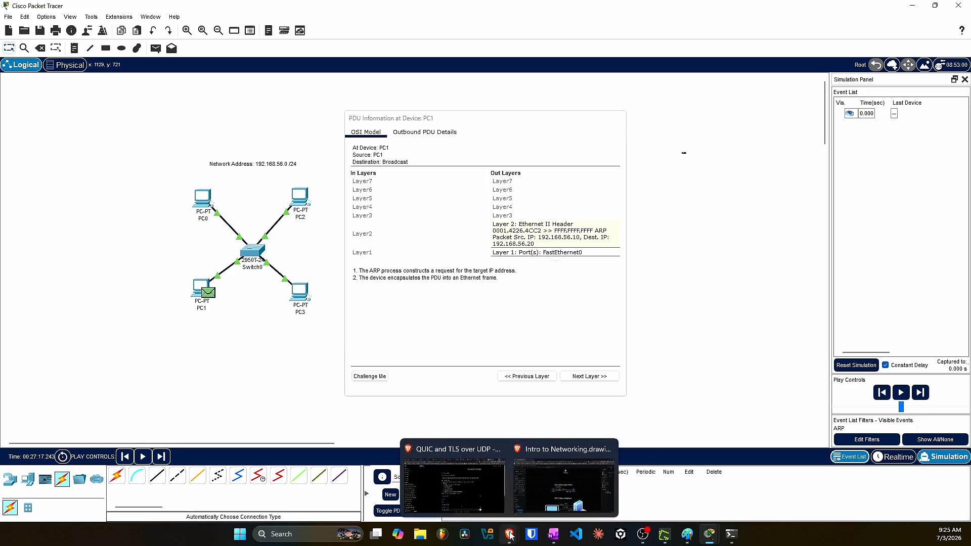
pyautogui.click(554, 488)
pyautogui.scroll(10, 505, 284)
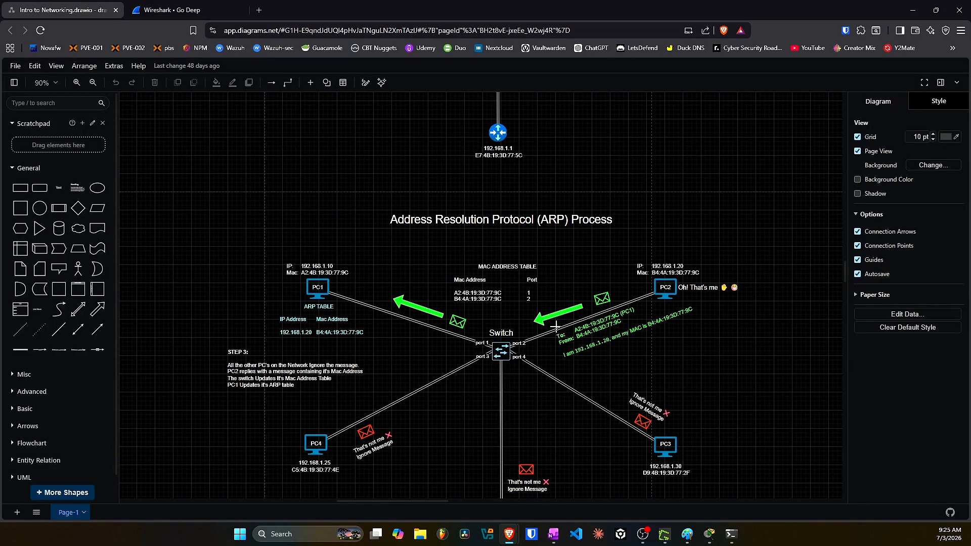
pyautogui.scroll(15, 521, 338)
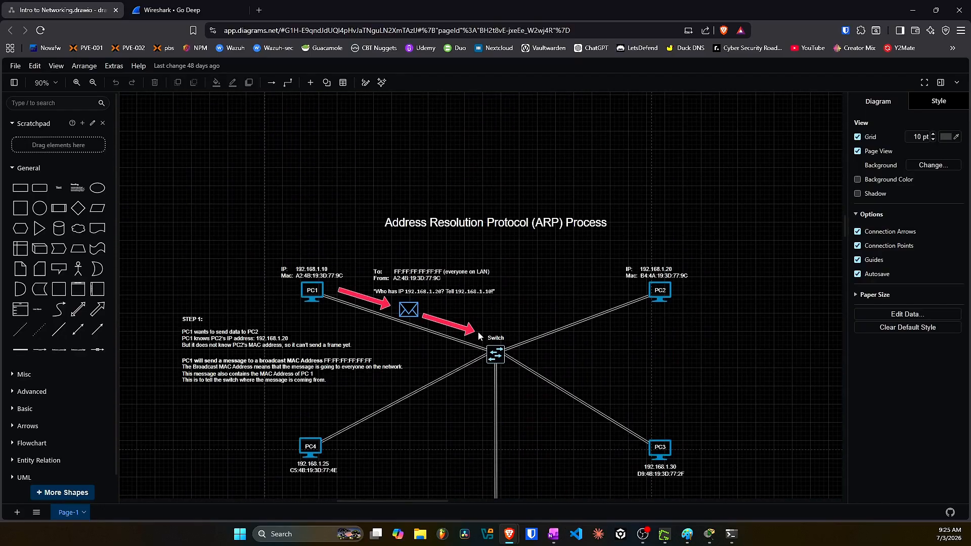
pyautogui.scroll(-5, 472, 334)
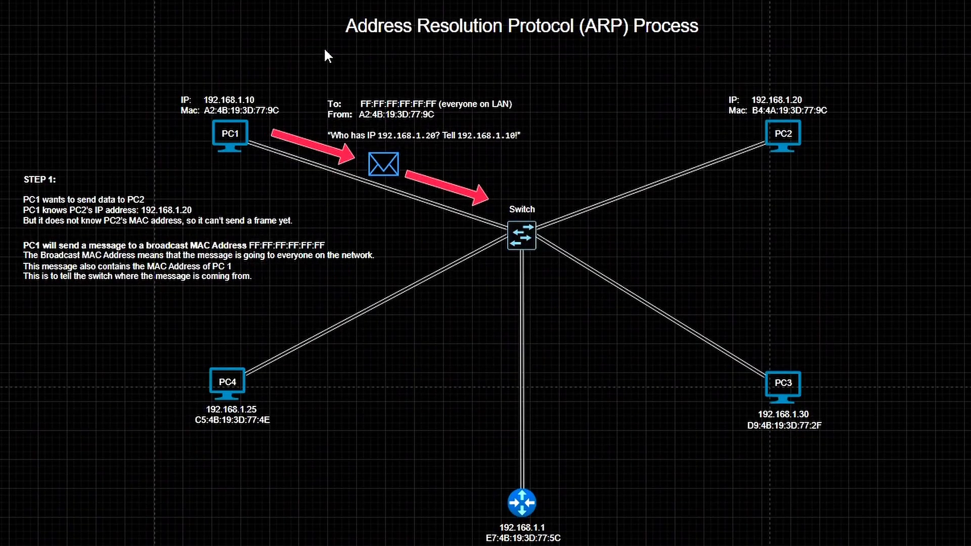
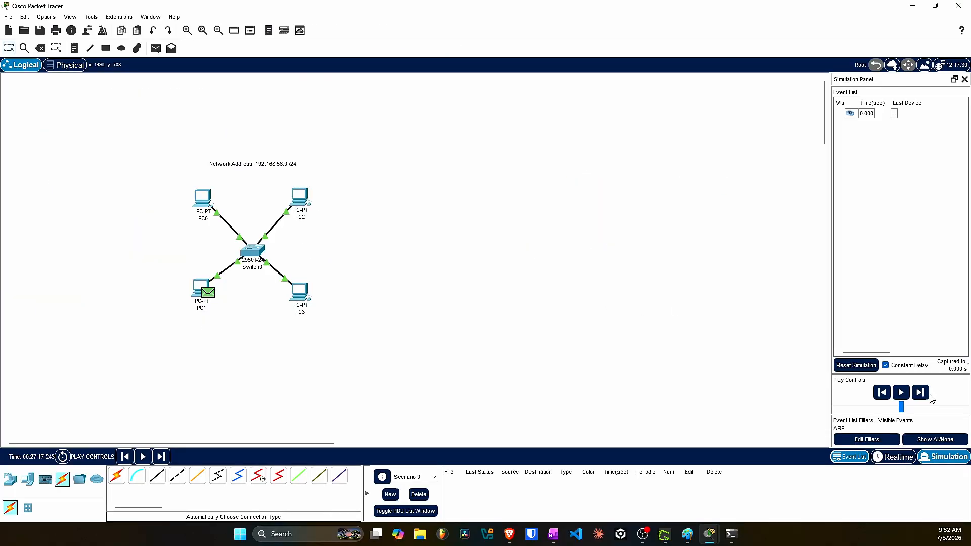
# Advance the simulation one event to Switch0, inspect the ARP packet's PDU information there and close it.
pyautogui.click(921, 393)
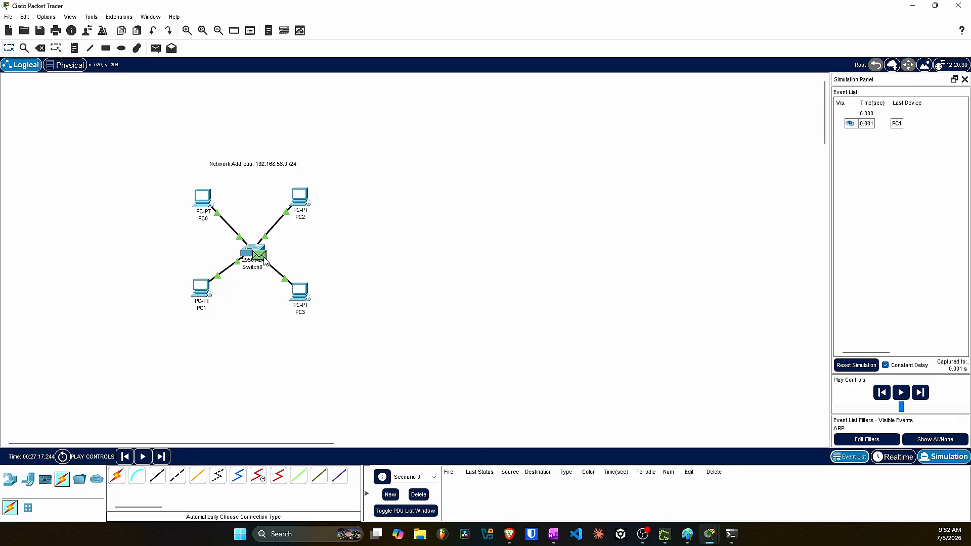
pyautogui.click(263, 258)
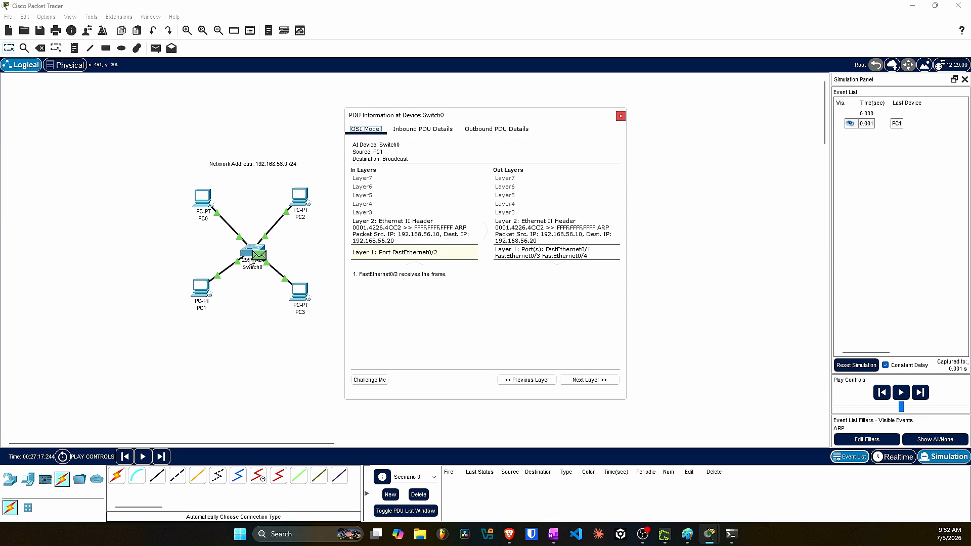
pyautogui.click(620, 117)
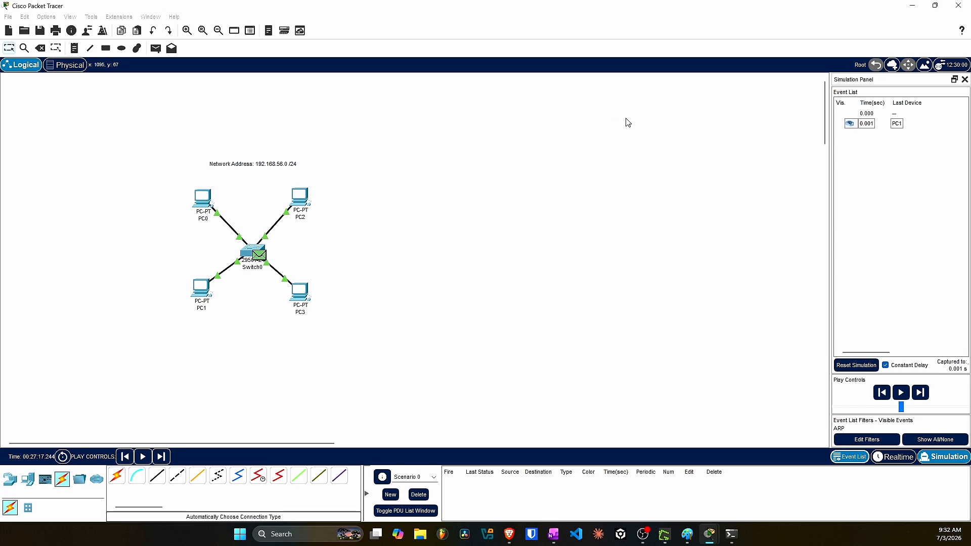
# Rerun show mac address-table in Switch0's CLI and examine the MAC address it has learned.
pyautogui.click(248, 253)
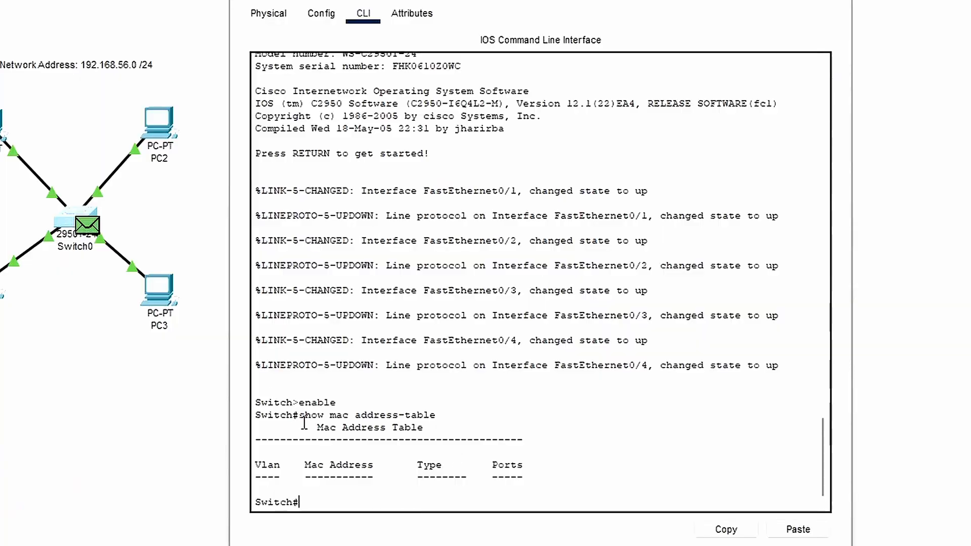
pyautogui.press('Up')
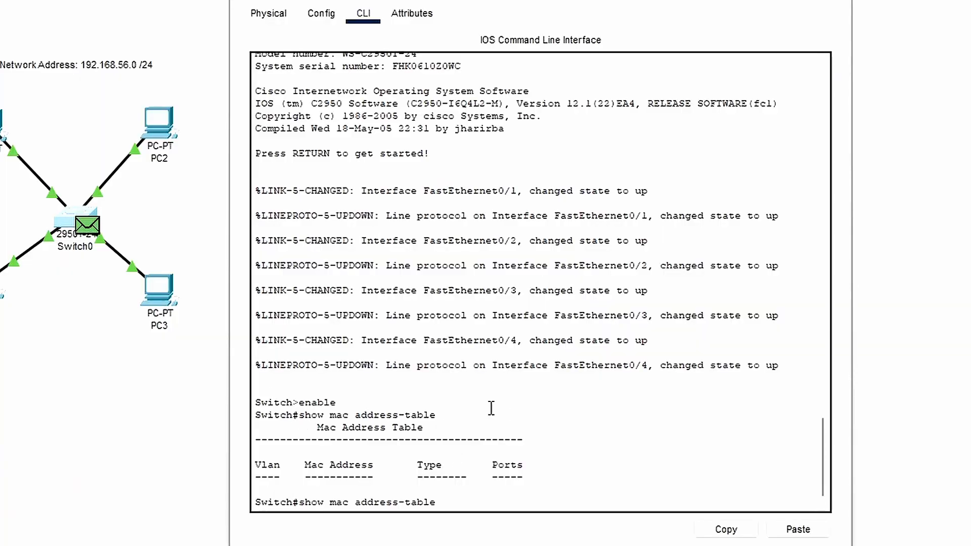
pyautogui.press('Return')
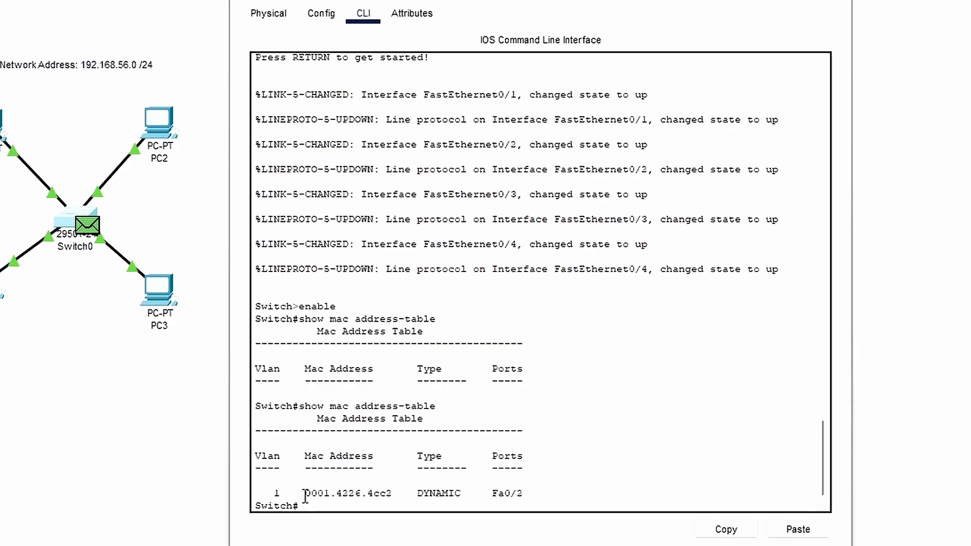
pyautogui.moveTo(305, 496); pyautogui.dragTo(405, 494)
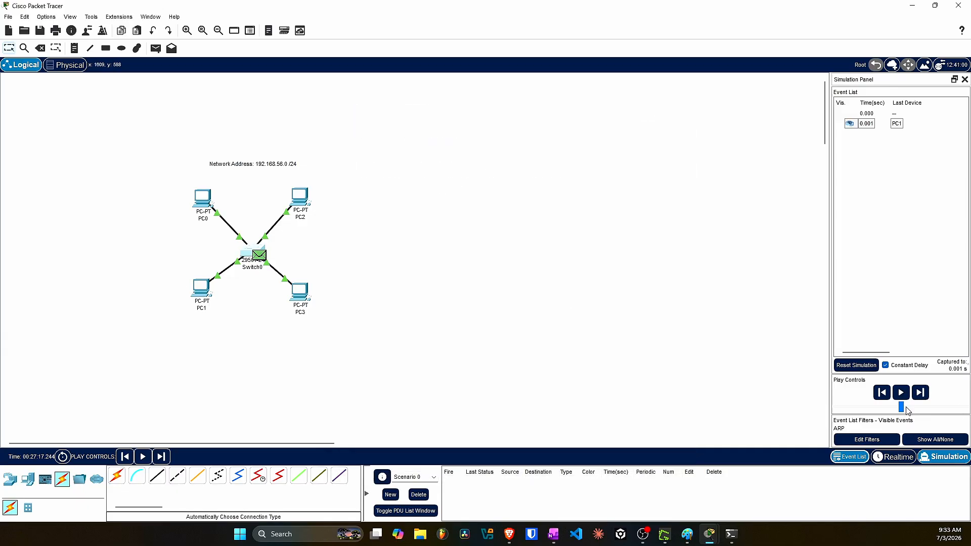
# Advance the simulation so Switch0 floods the ARP request, then inspect and close the PDU information at PC2.
pyautogui.click(920, 393)
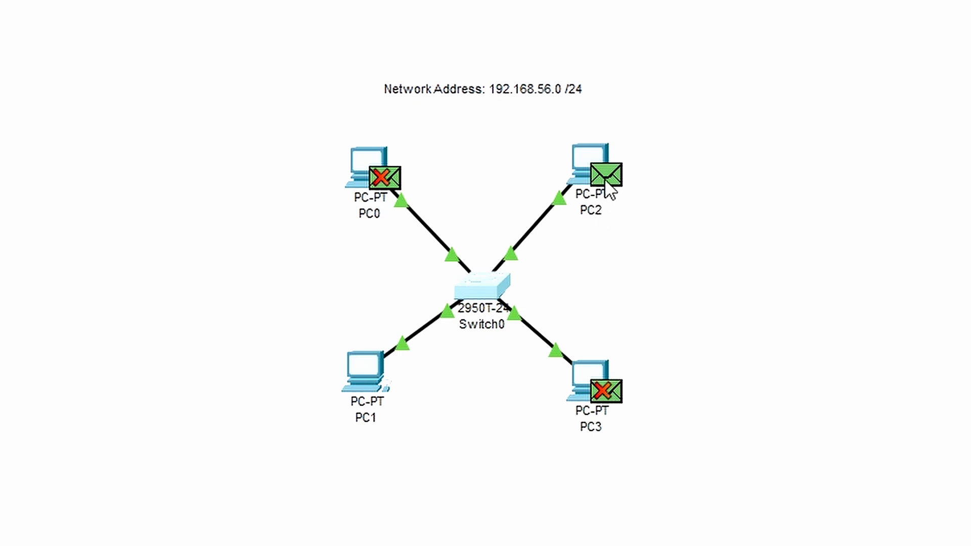
pyautogui.click(506, 201)
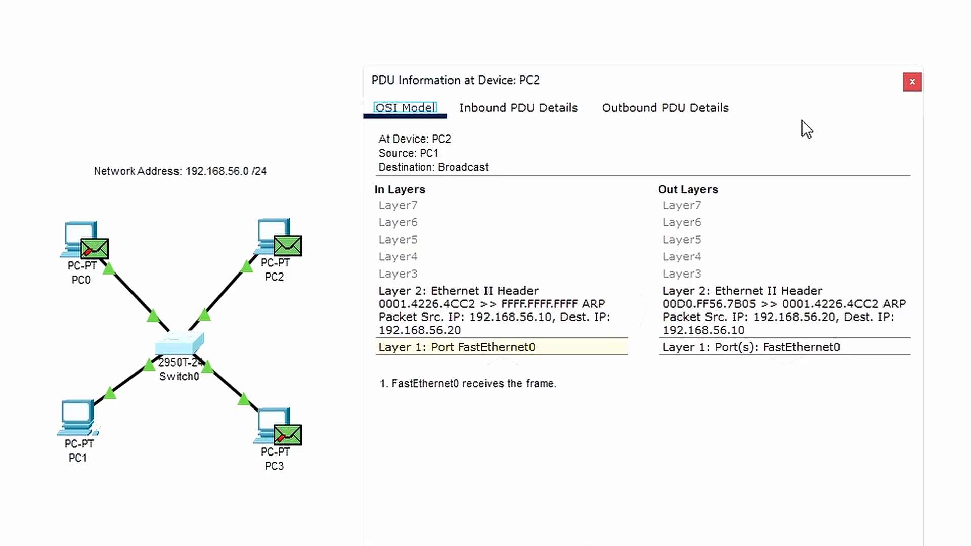
pyautogui.click(913, 85)
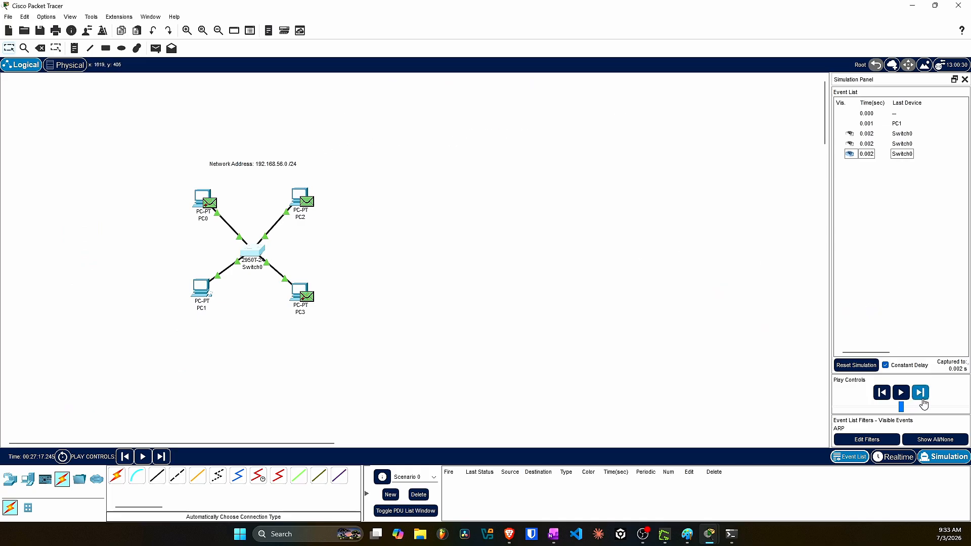
# Advance PC2's ARP reply to Switch0 and list the switch's MAC address table again with show mac address-table.
pyautogui.click(926, 399)
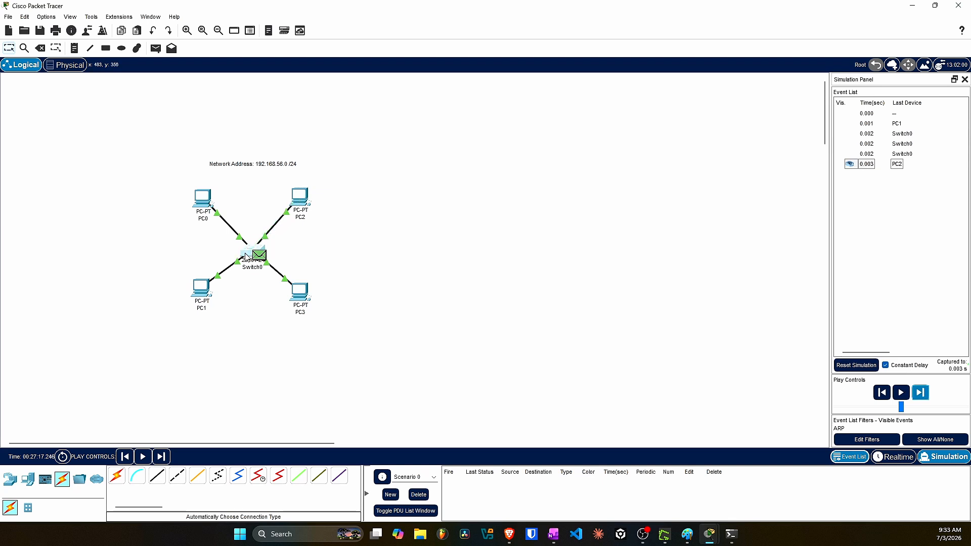
pyautogui.moveTo(246, 257)
pyautogui.click(244, 256)
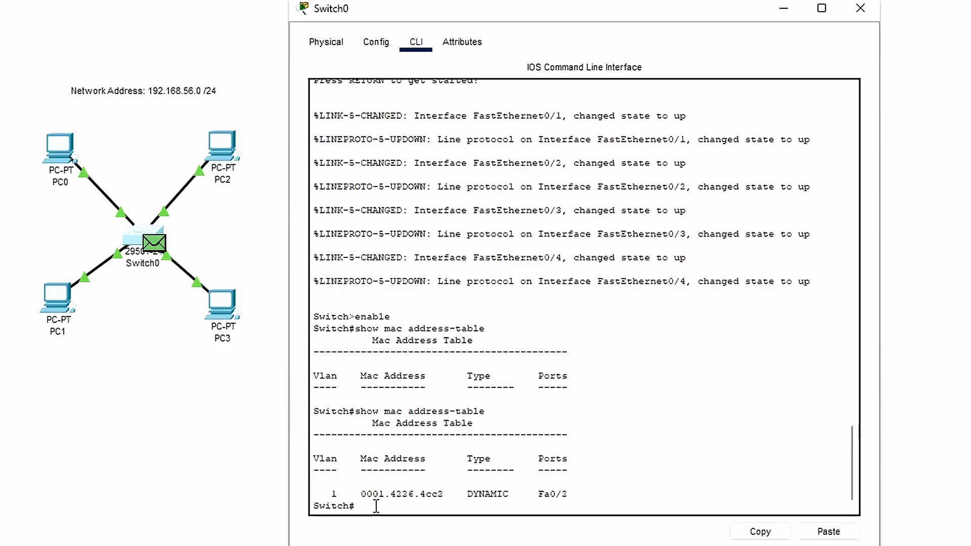
pyautogui.press('Up')
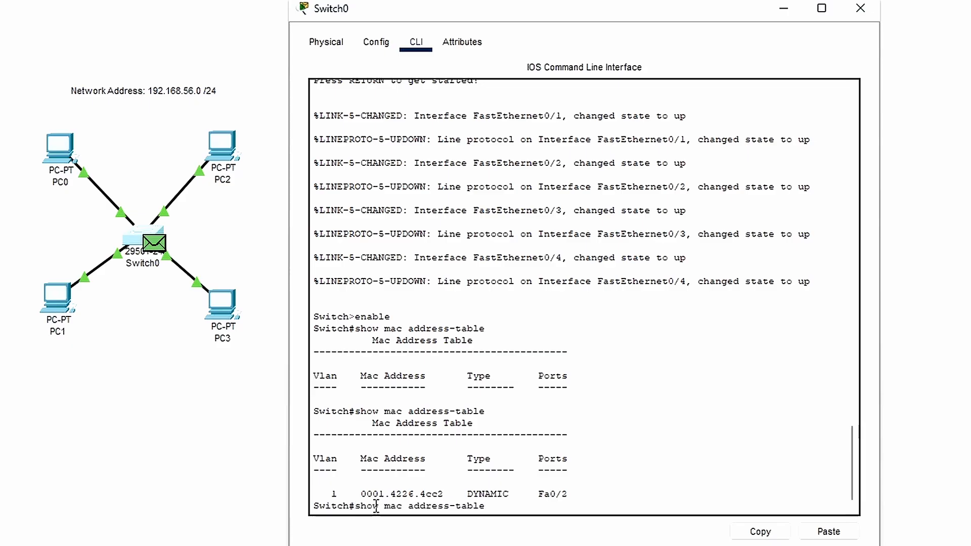
pyautogui.press('Return')
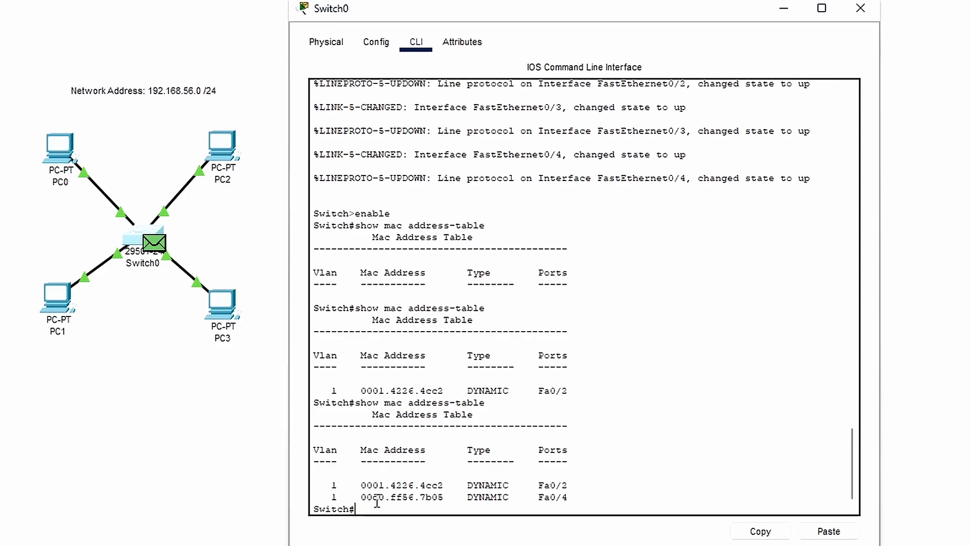
# Examine the MAC address and port of PC2's entry in the MAC address table and close the Switch0 window.
pyautogui.doubleClick(366, 498)
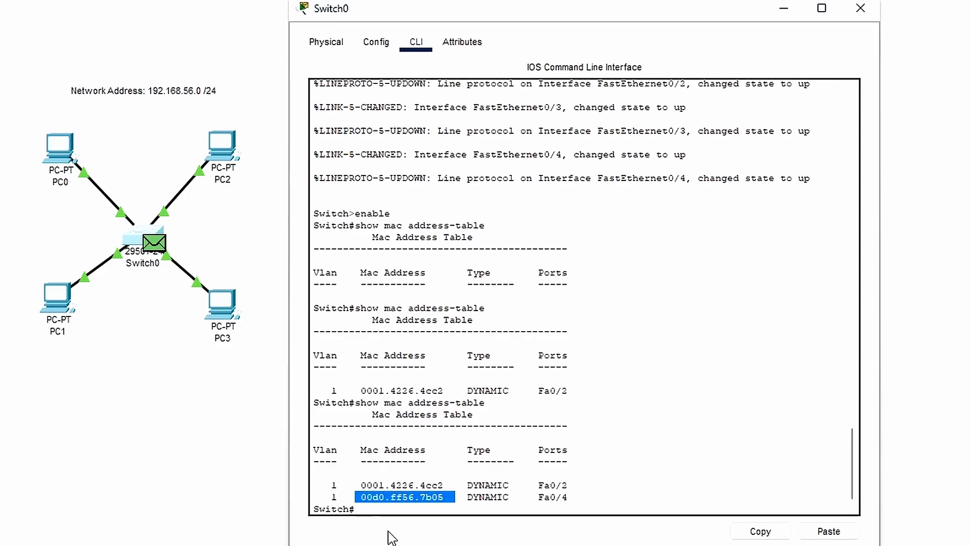
pyautogui.click(397, 503)
pyautogui.moveTo(357, 496); pyautogui.dragTo(446, 494)
pyautogui.click(574, 498)
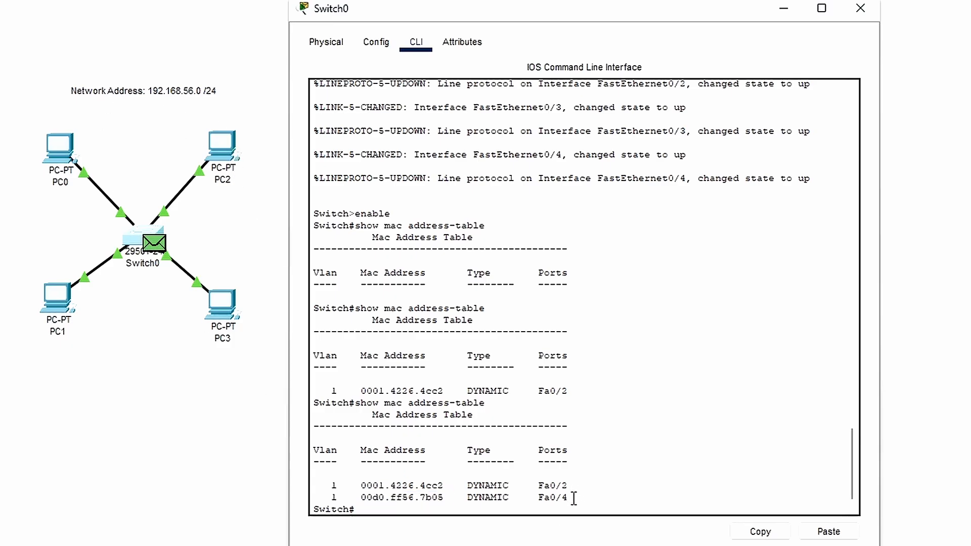
pyautogui.click(866, 10)
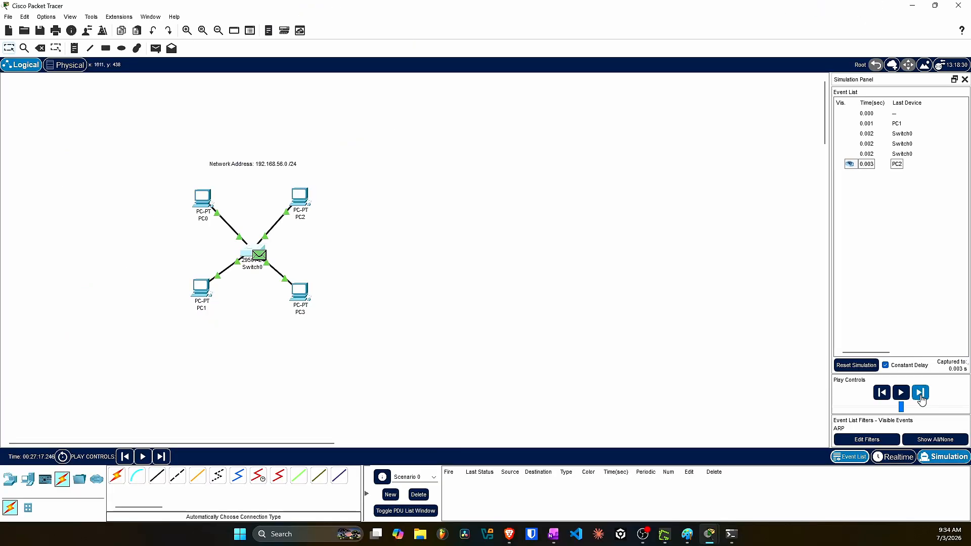
# Advance the simulation to deliver the ARP reply to PC1 and view its PDU information there.
pyautogui.click(921, 393)
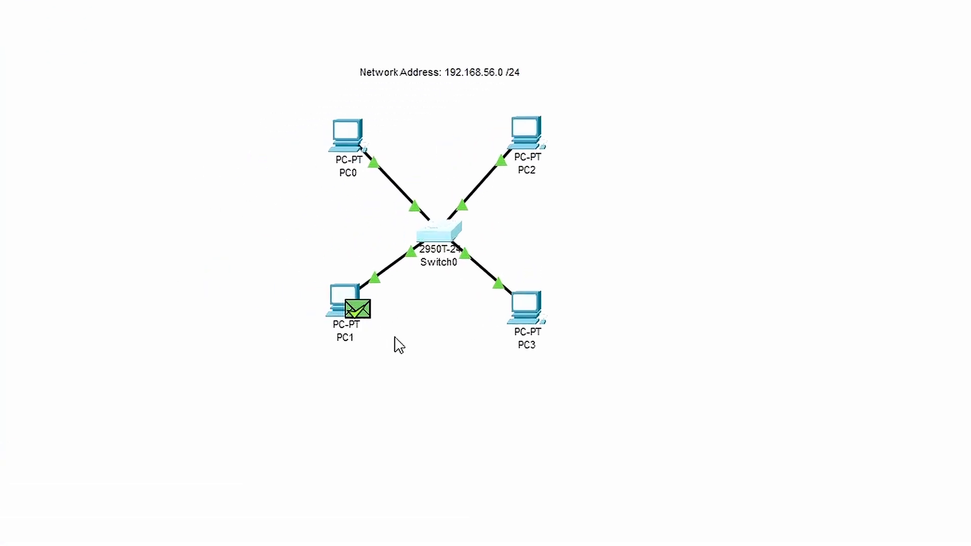
pyautogui.click(361, 317)
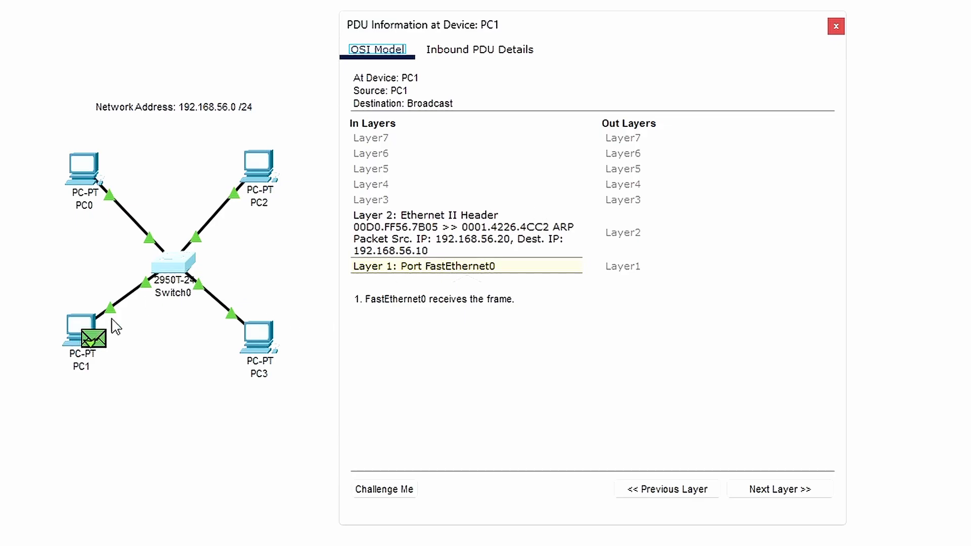
# Close PC1's PDU information and list PC1's ARP table in its command prompt with arp -a.
pyautogui.click(836, 27)
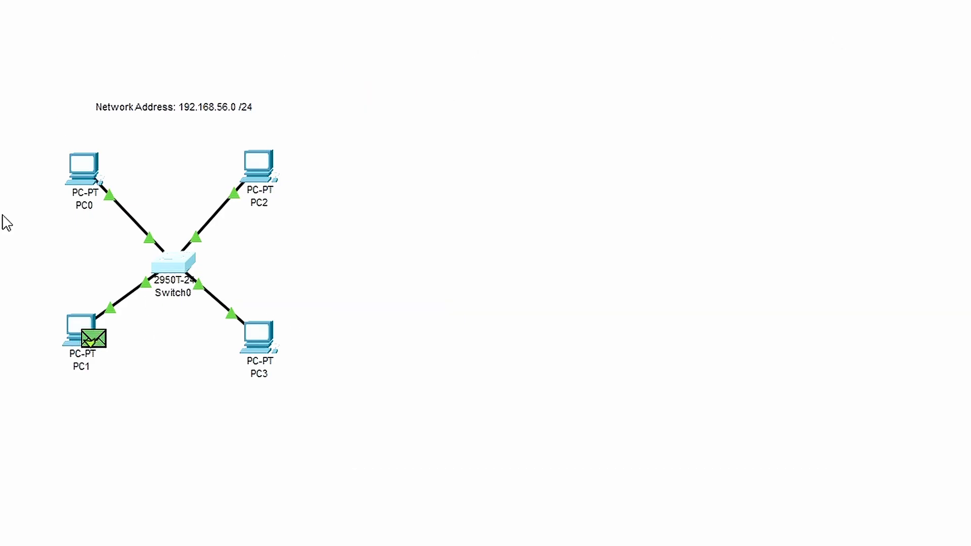
pyautogui.click(78, 323)
pyautogui.scroll(-10, 766, 459)
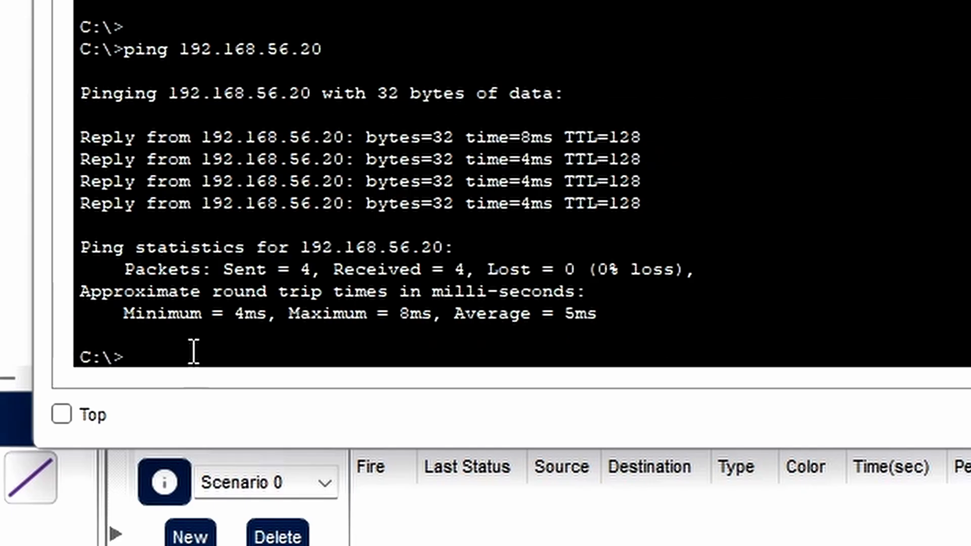
pyautogui.write('arp -a')
pyautogui.press('Return')
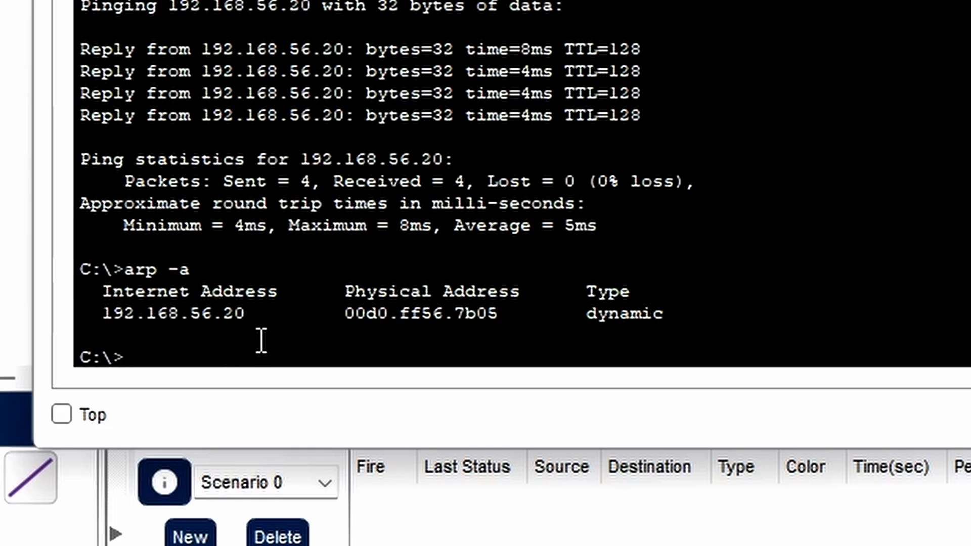
# Examine the IP address and physical address of PC2's entry in PC1's ARP table.
pyautogui.moveTo(112, 314); pyautogui.dragTo(266, 316)
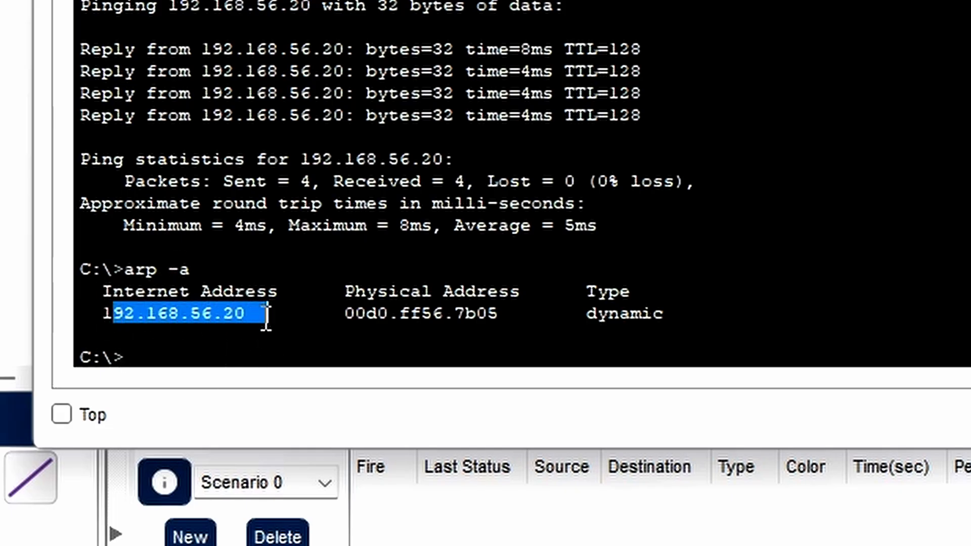
pyautogui.click(244, 335)
pyautogui.moveTo(347, 314); pyautogui.dragTo(540, 314)
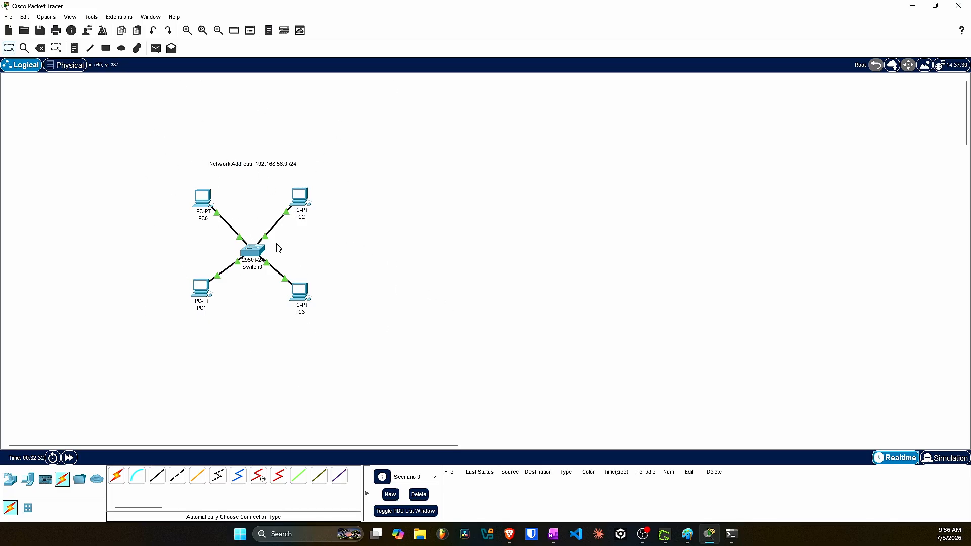
pyautogui.click(253, 251)
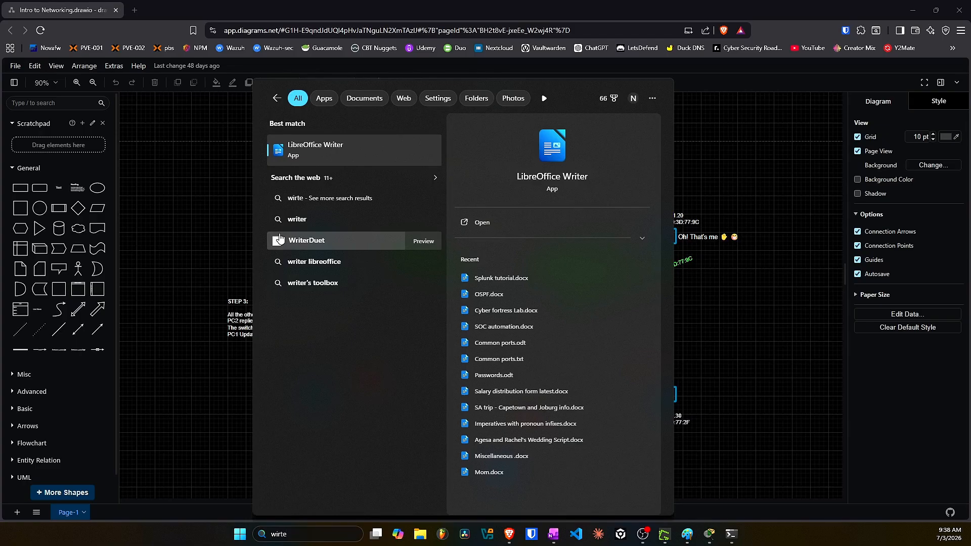
# Correct the Windows search to find Wireshark and launch the application.
pyautogui.press('BackSpace')
pyautogui.press('BackSpace')
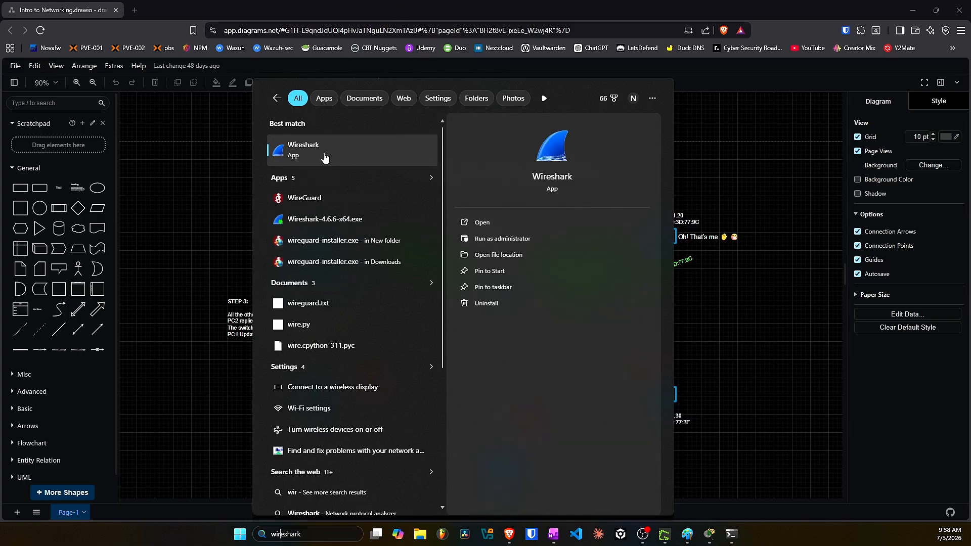
pyautogui.click(324, 158)
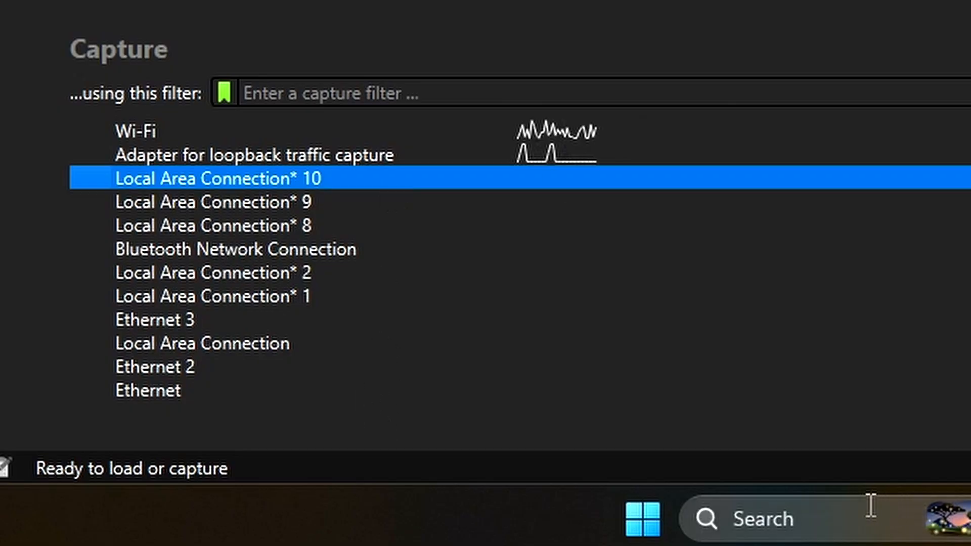
# Open an administrator terminal and list the computer's network adapters with Get-NetAdapter.
pyautogui.rightClick(663, 520)
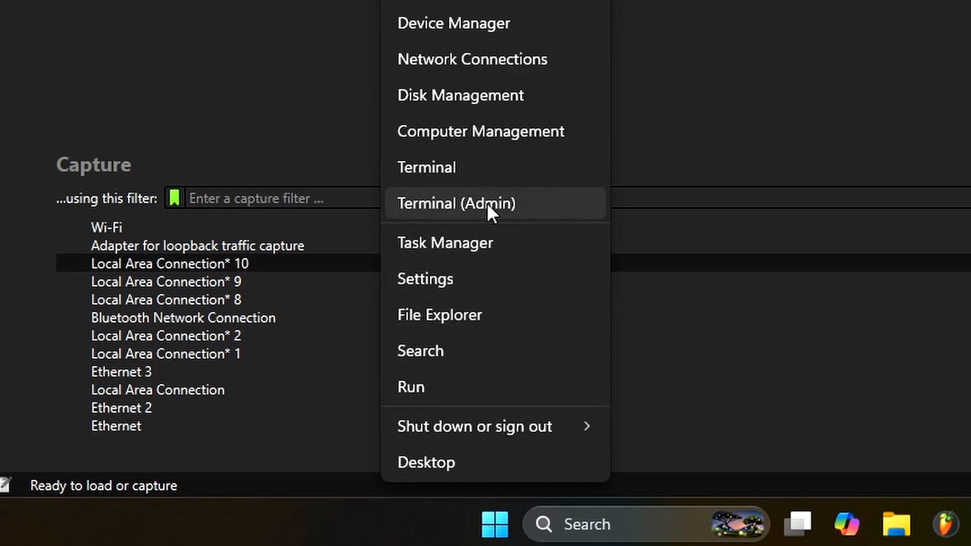
pyautogui.click(488, 205)
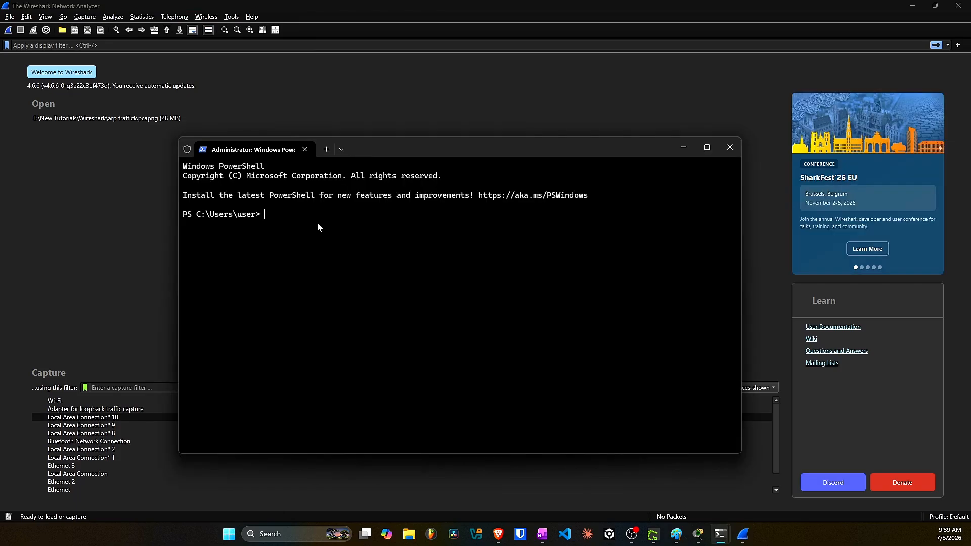
pyautogui.write('Get-Ne')
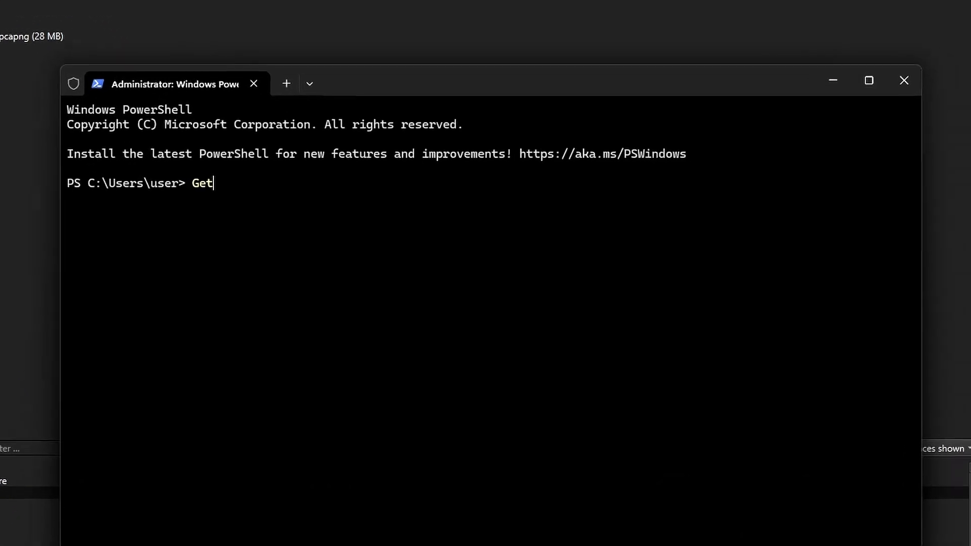
pyautogui.write('t')
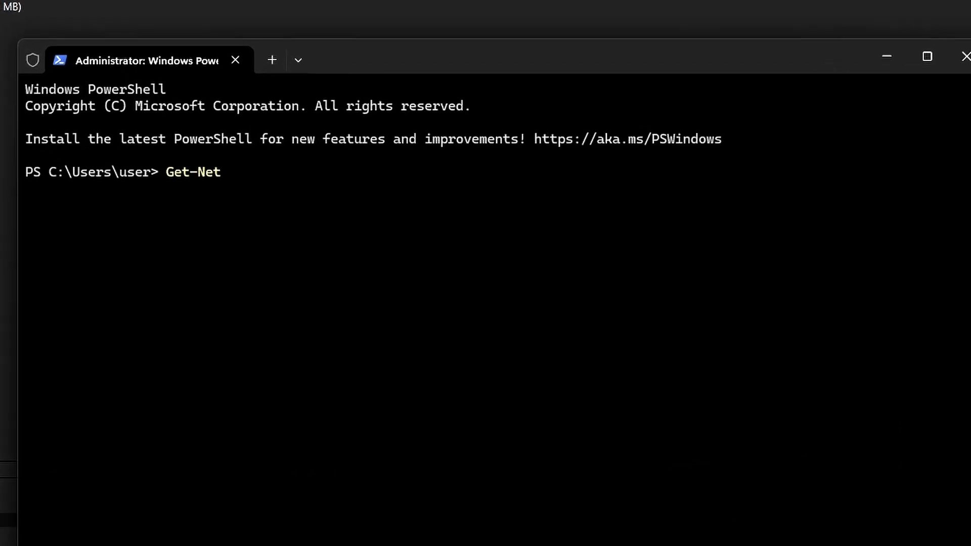
pyautogui.write('Adapter')
pyautogui.hotkey('shift', 'Return')
pyautogui.press('Return')
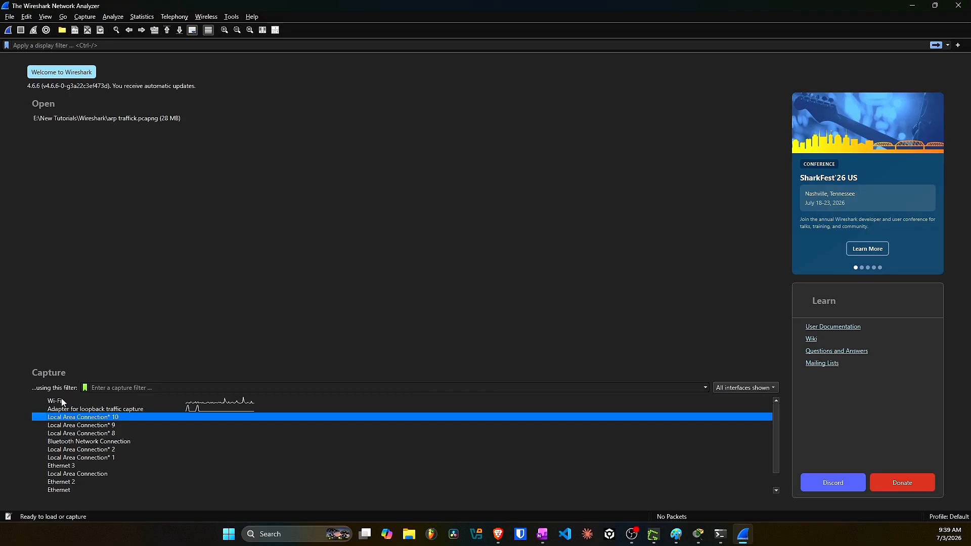
# Start a live packet capture on the Wi-Fi interface in Wireshark.
pyautogui.click(62, 402)
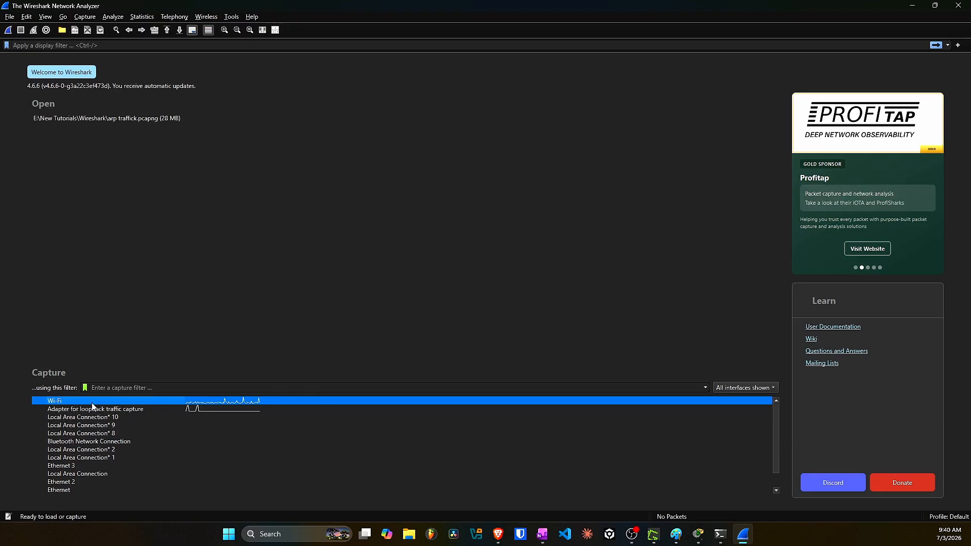
pyautogui.moveTo(94, 404)
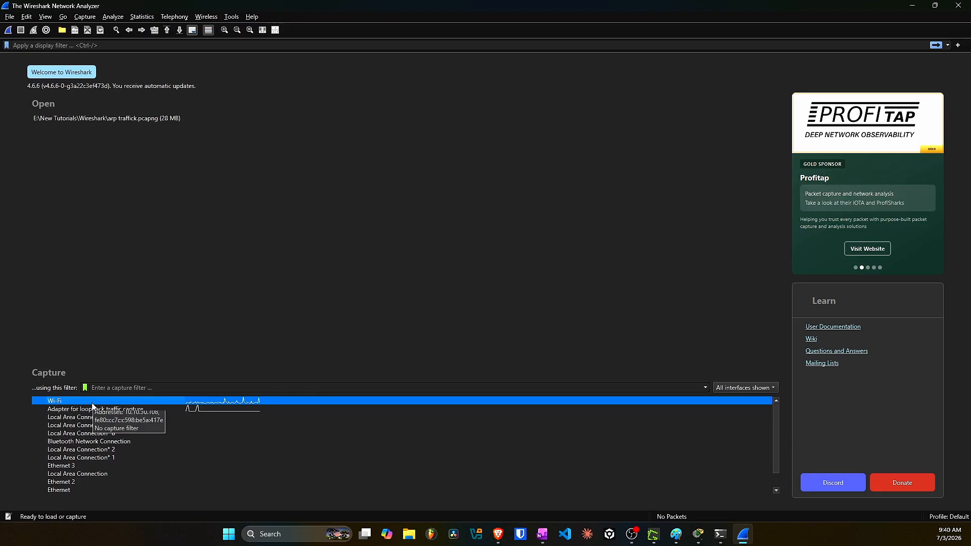
pyautogui.doubleClick(146, 403)
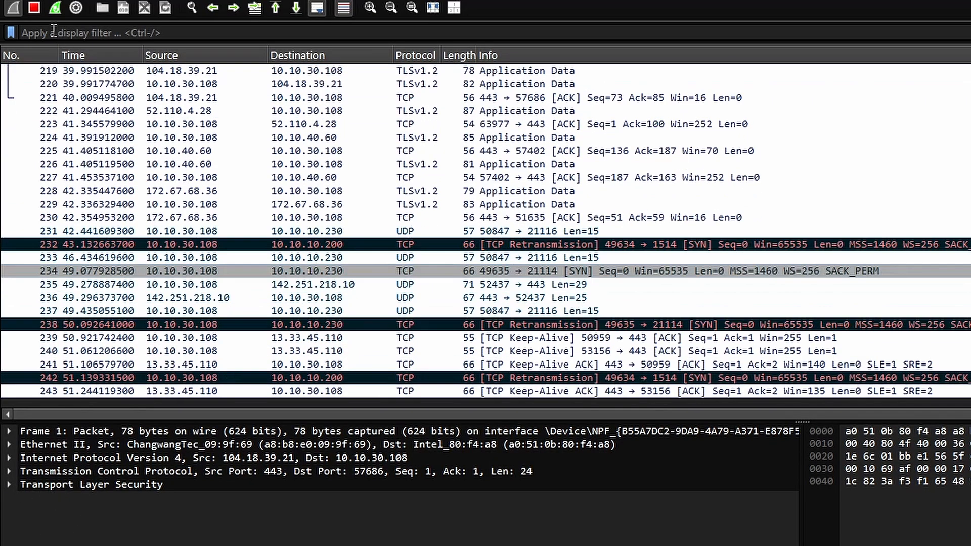
# Filter the captured packets with the display filter udp.
pyautogui.click(54, 30)
pyautogui.write('udp')
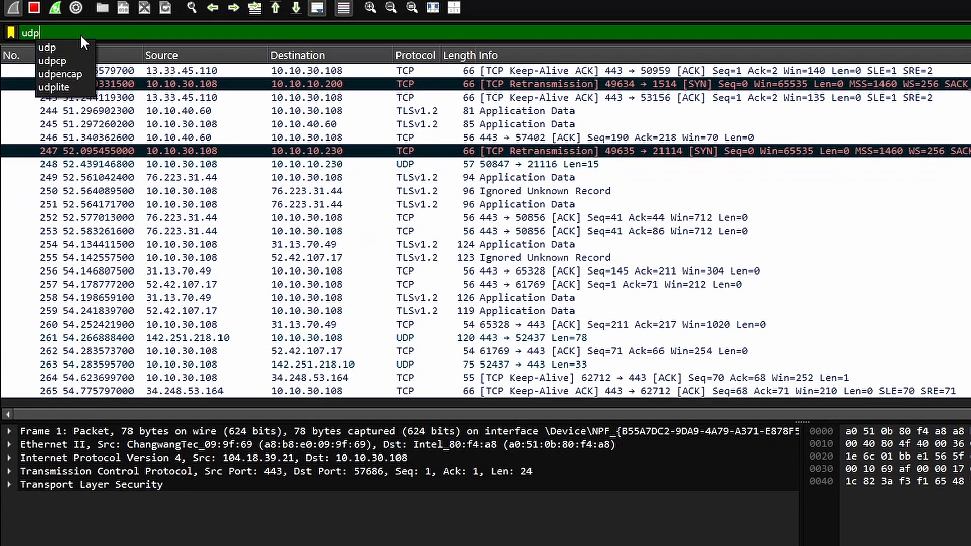
pyautogui.press('Return')
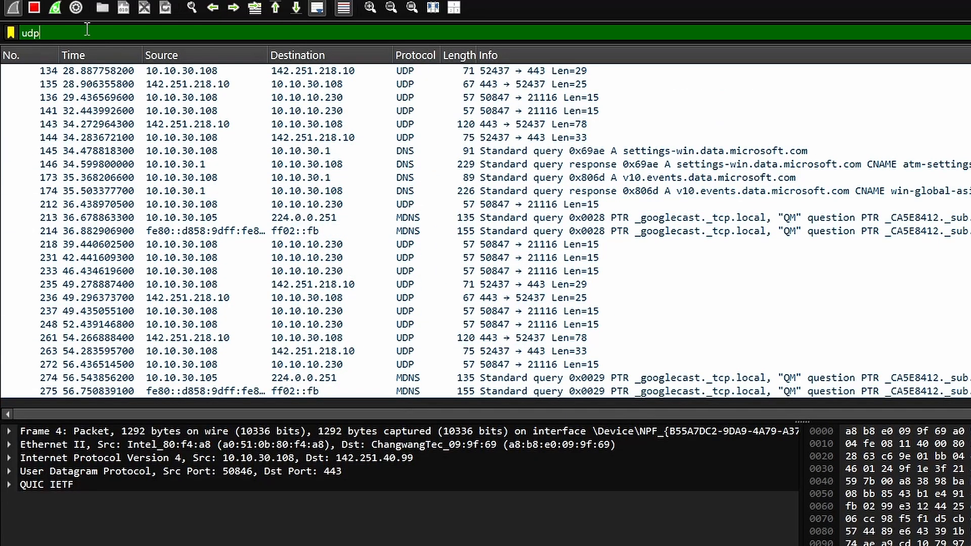
# Replace the display filter with tcp, followed by http, to view that traffic.
pyautogui.moveTo(87, 31); pyautogui.dragTo(1, 34)
pyautogui.write('trp')
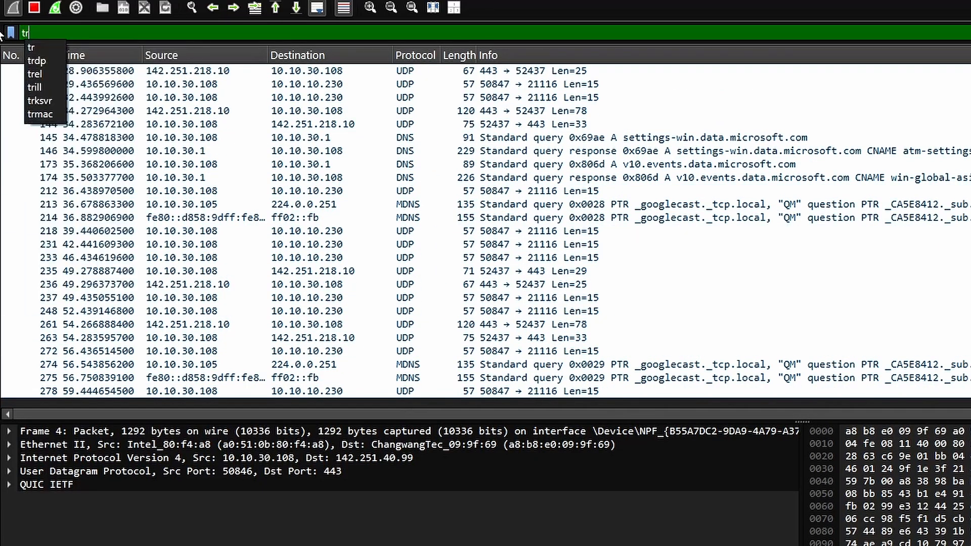
pyautogui.press('BackSpace')
pyautogui.press('BackSpace')
pyautogui.write('cp')
pyautogui.press('Return')
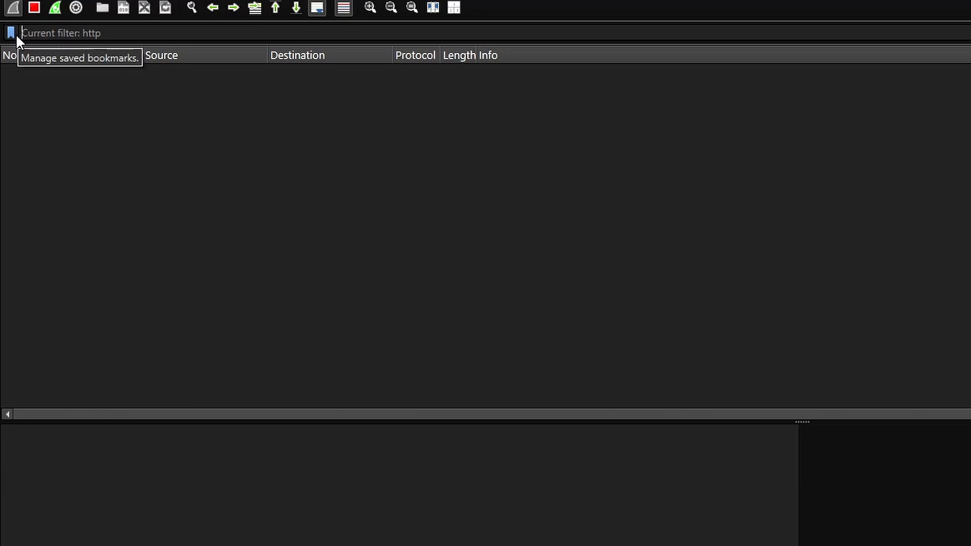
# Filter the live capture by dns and after that by arp.
pyautogui.write('dns')
pyautogui.press('Return')
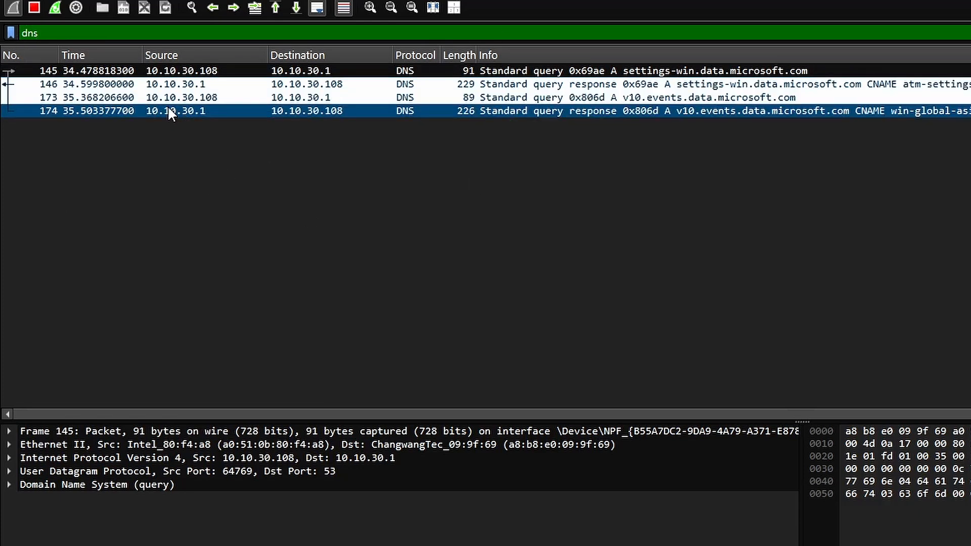
pyautogui.doubleClick(16, 35)
pyautogui.write('arp')
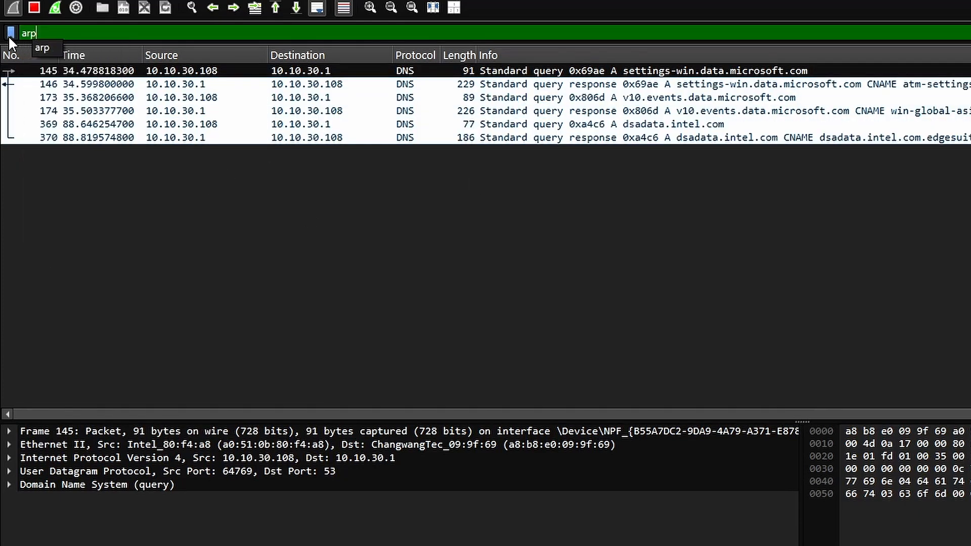
pyautogui.press('Return')
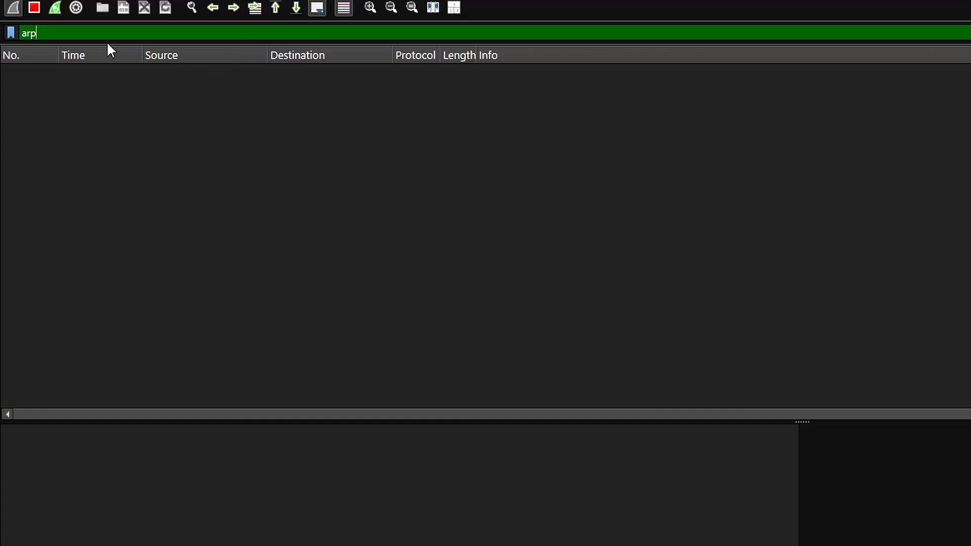
# Stop the Wi-Fi capture and clear the arp display filter.
pyautogui.click(33, 7)
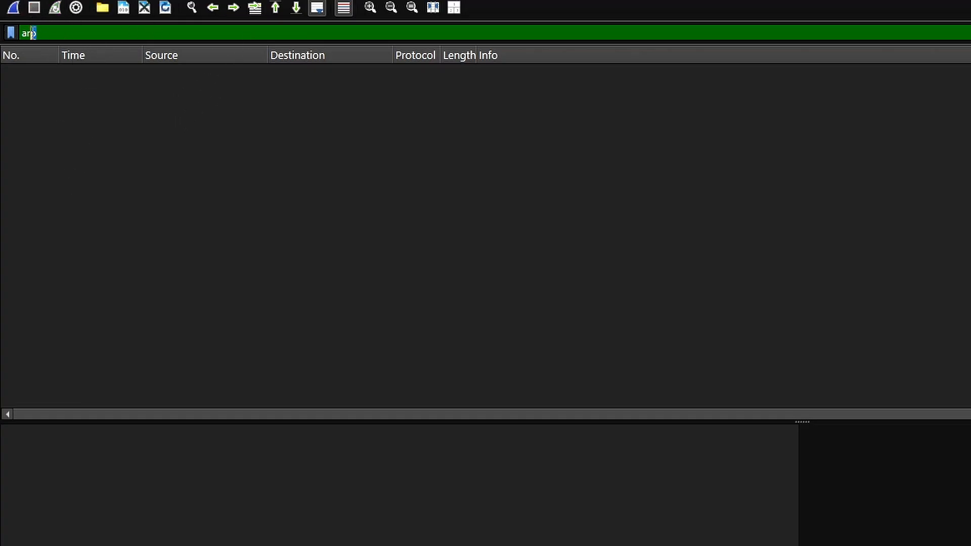
pyautogui.press('BackSpace')
pyautogui.press('Return')
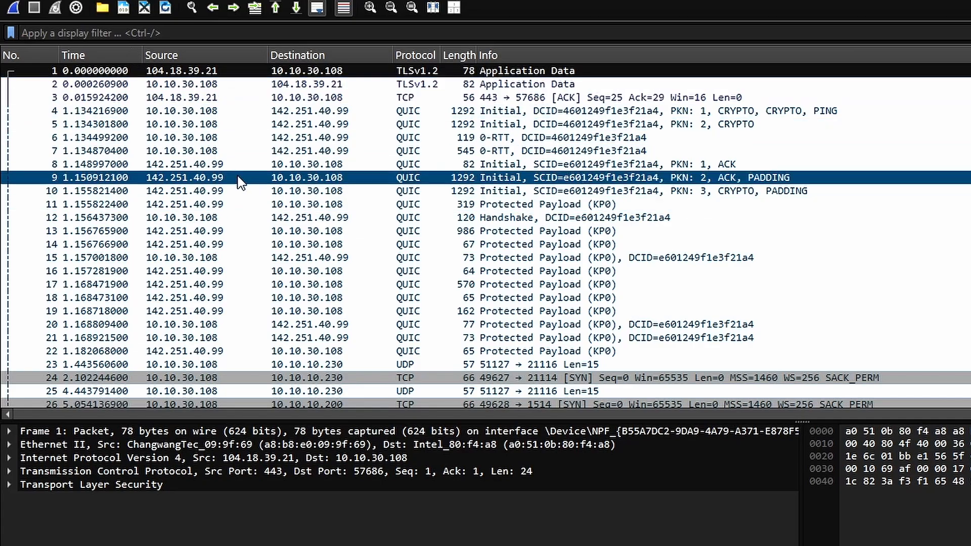
# Open the recent capture file arp traffick.pcapng without saving the current packets.
pyautogui.click(23, 2)
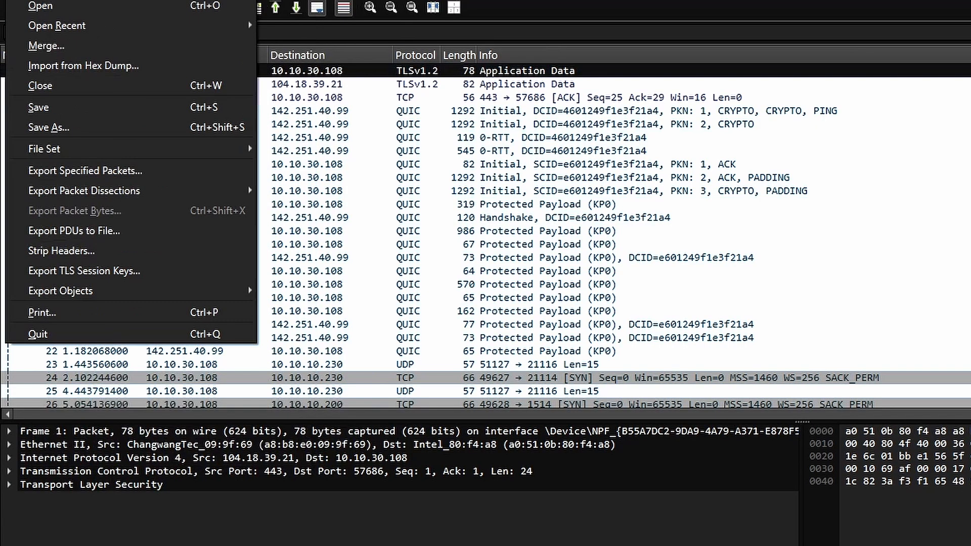
pyautogui.moveTo(96, 32)
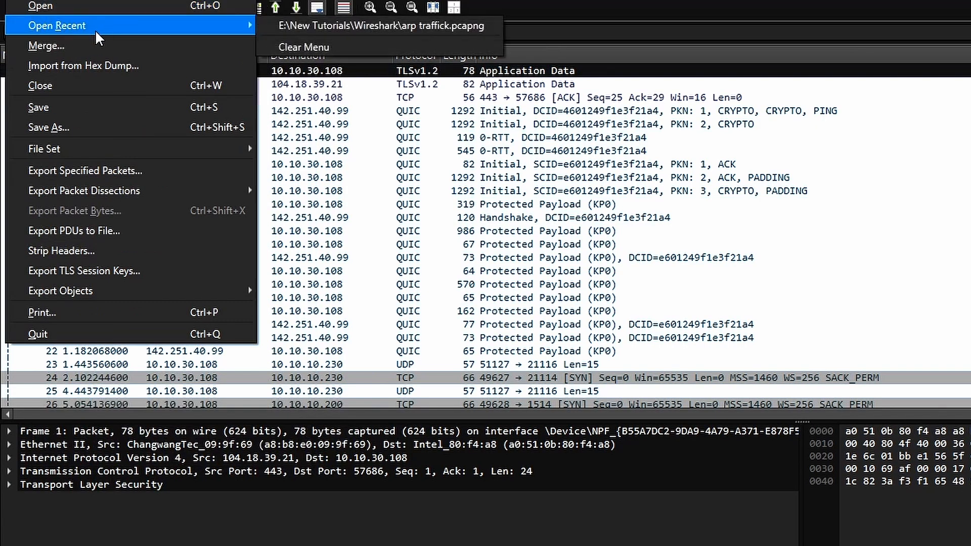
pyautogui.click(330, 29)
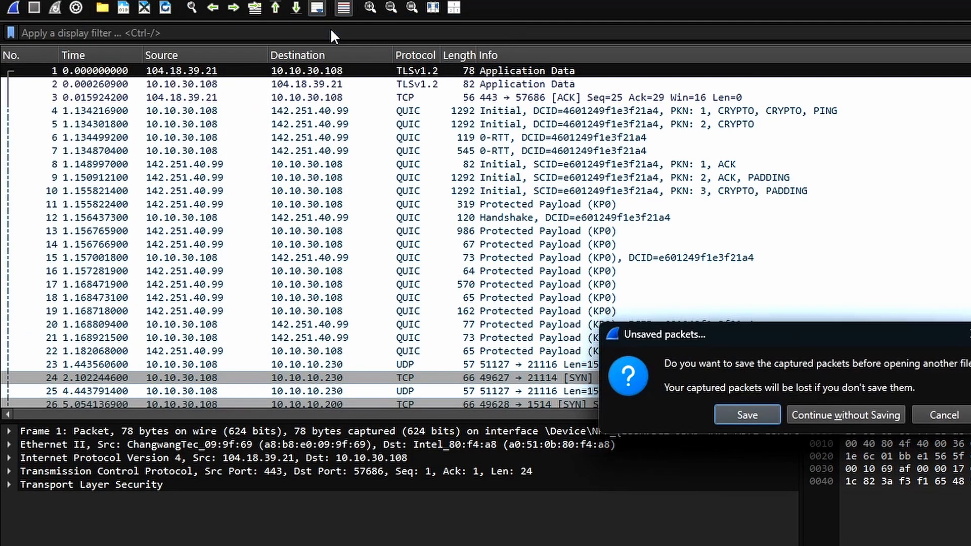
pyautogui.click(846, 416)
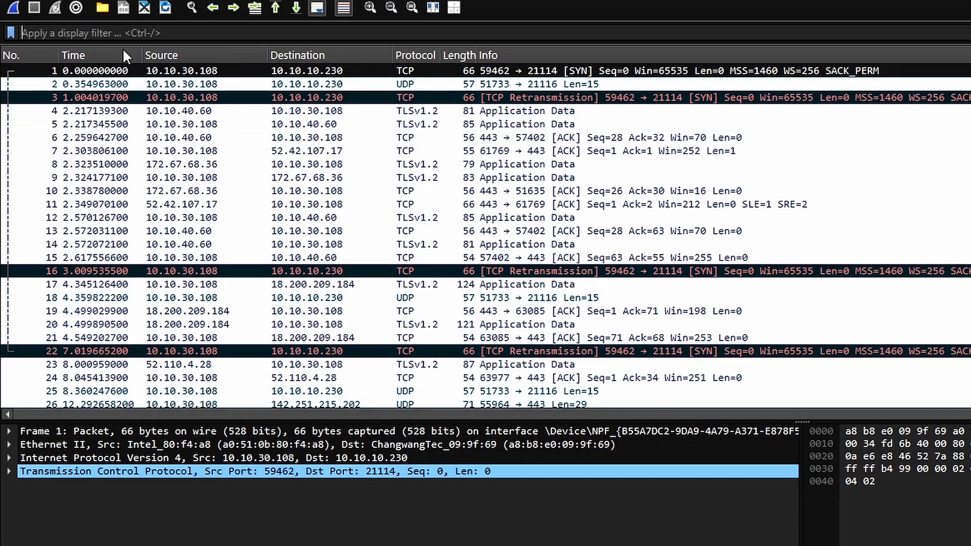
# Filter the opened capture by arp and examine the first request's Address Resolution Protocol details and the reply that follows it.
pyautogui.write('arp')
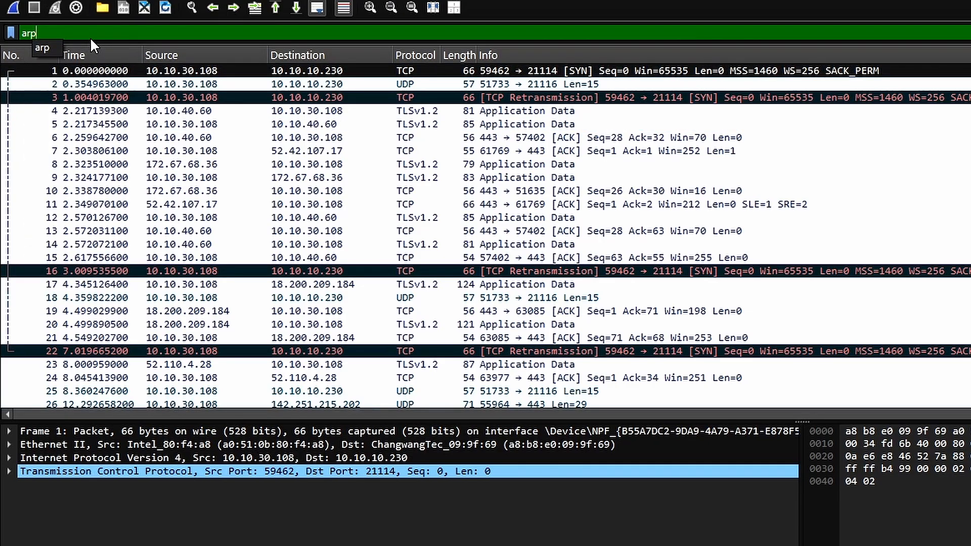
pyautogui.press('Return')
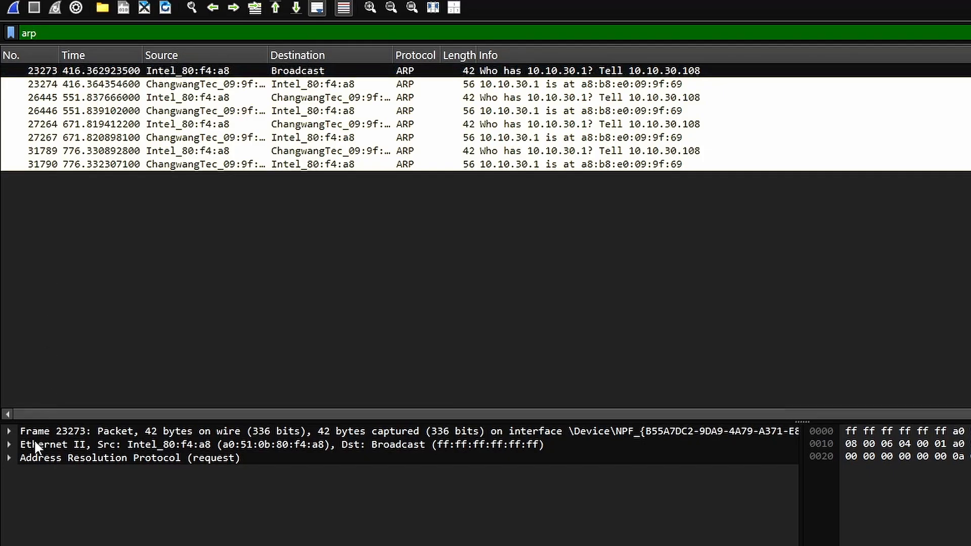
pyautogui.click(8, 458)
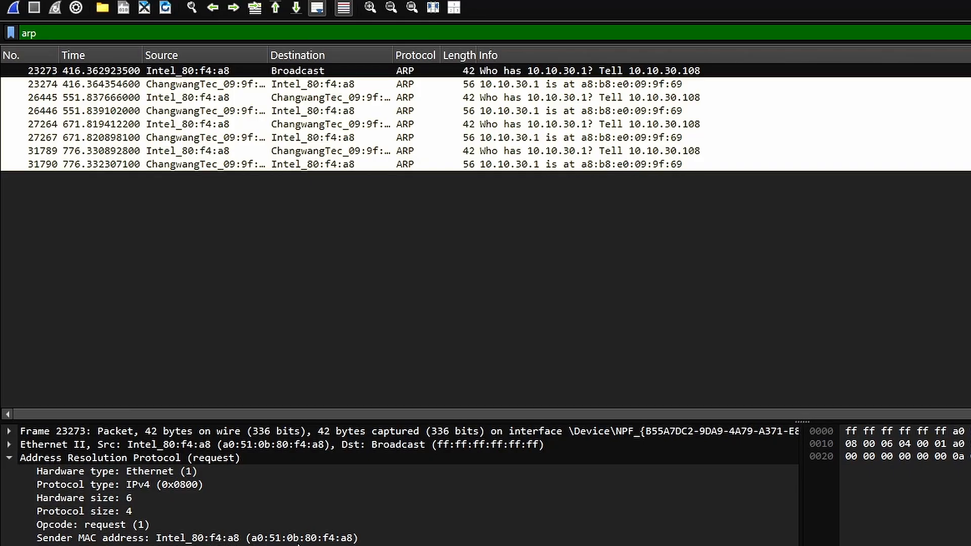
pyautogui.click(518, 73)
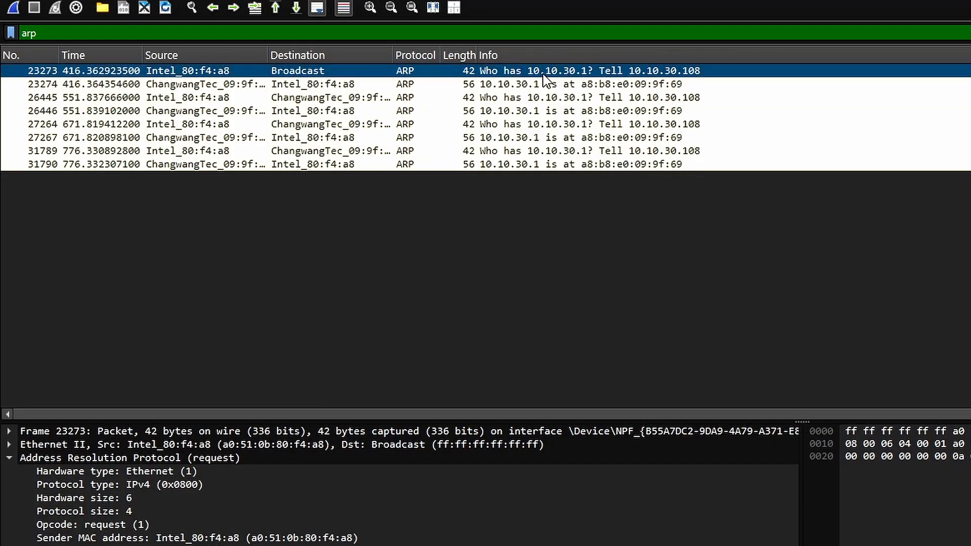
pyautogui.click(568, 84)
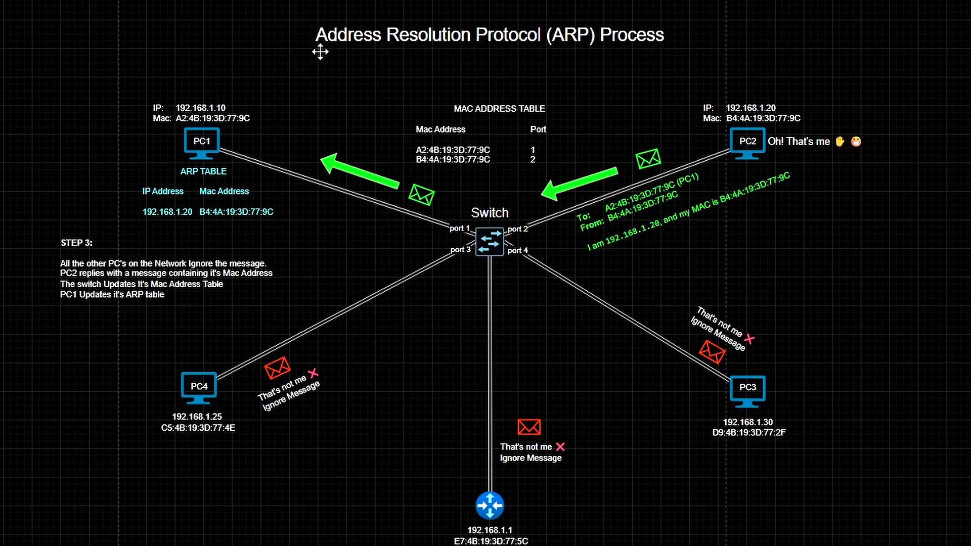
pyautogui.scroll(-3, 518, 161)
pyautogui.scroll(5, 430, 213)
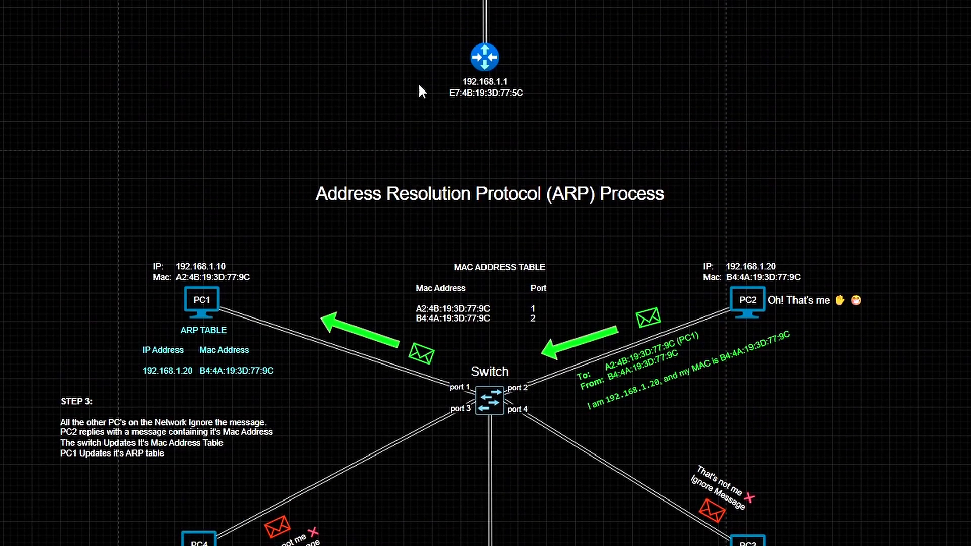
pyautogui.scroll(-5, 420, 87)
pyautogui.scroll(5, 523, 242)
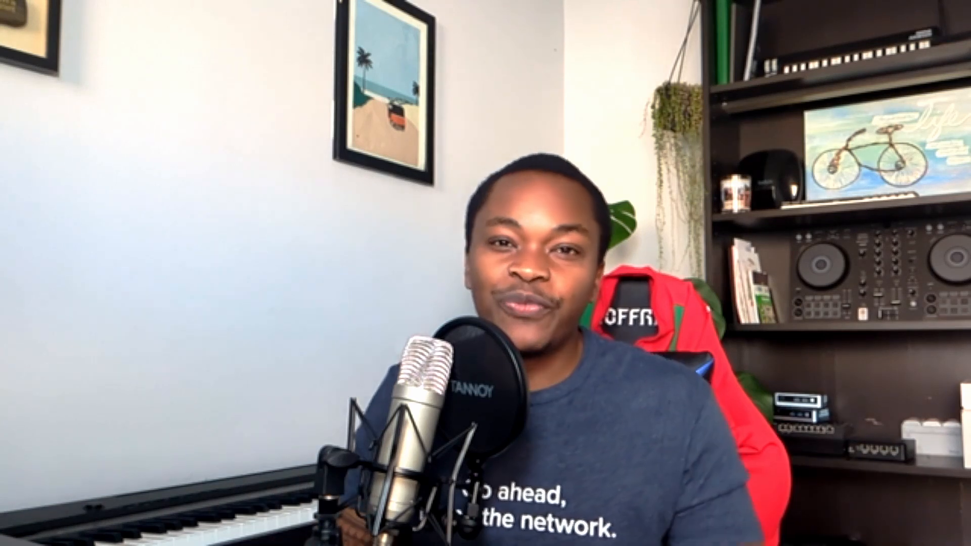